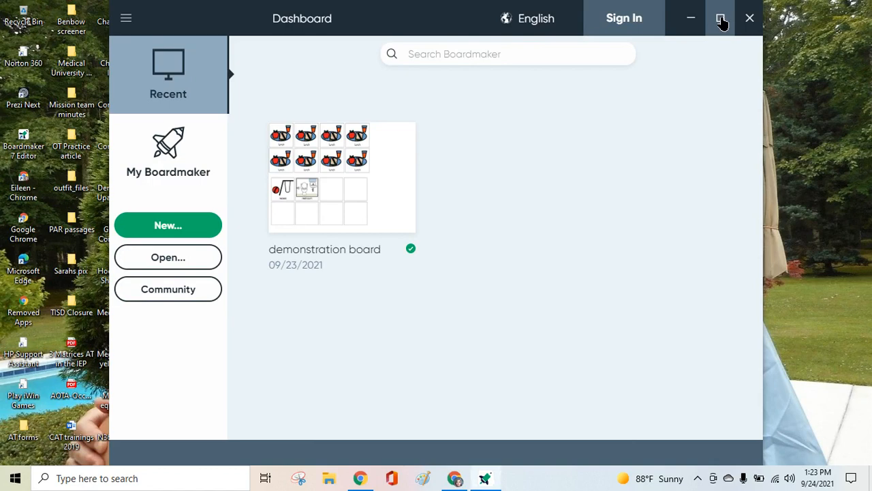
Maximize the window and review the Interface, Play Mode and Text to Speech user settings, including the access method options.
left_click(722, 20)
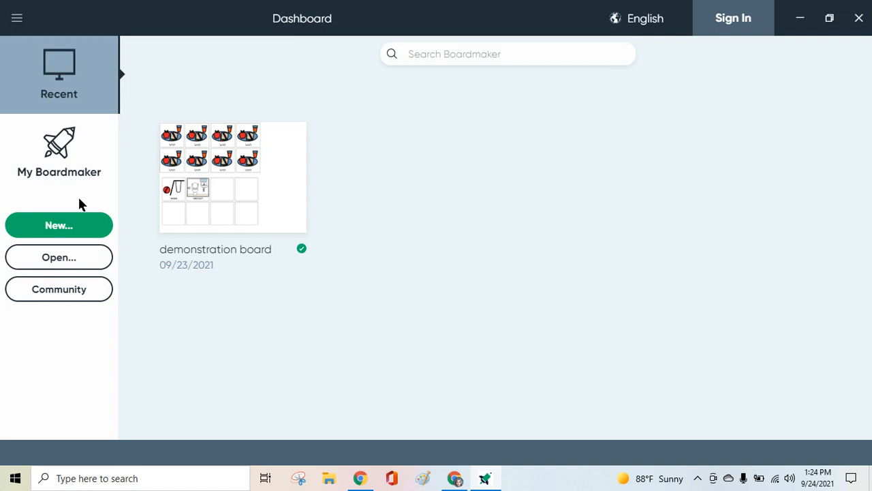
left_click(17, 21)
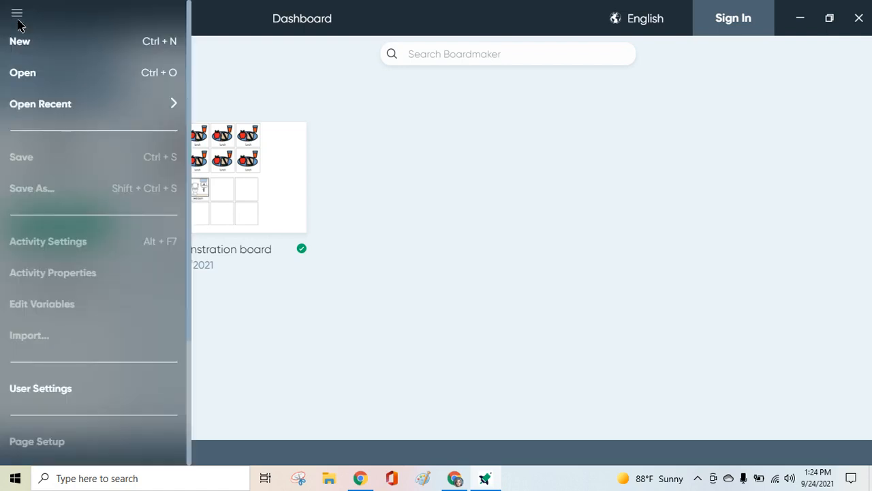
left_click(38, 390)
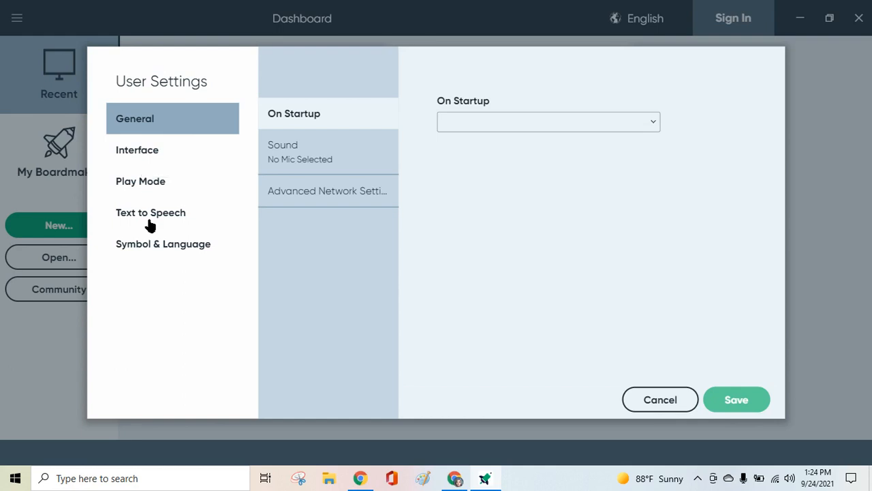
left_click(151, 155)
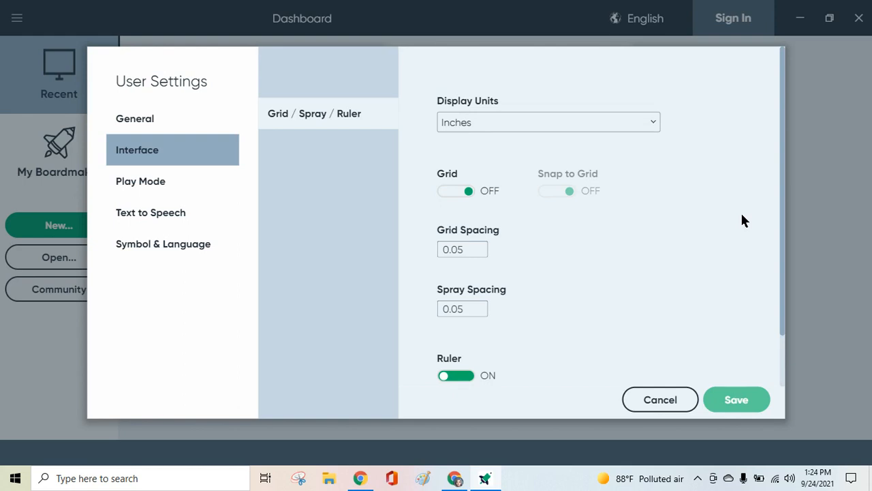
left_click(140, 183)
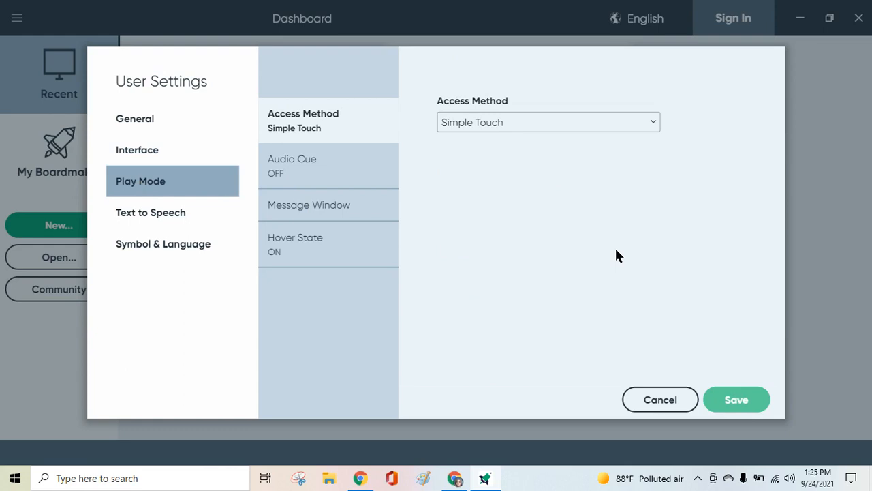
left_click(650, 122)
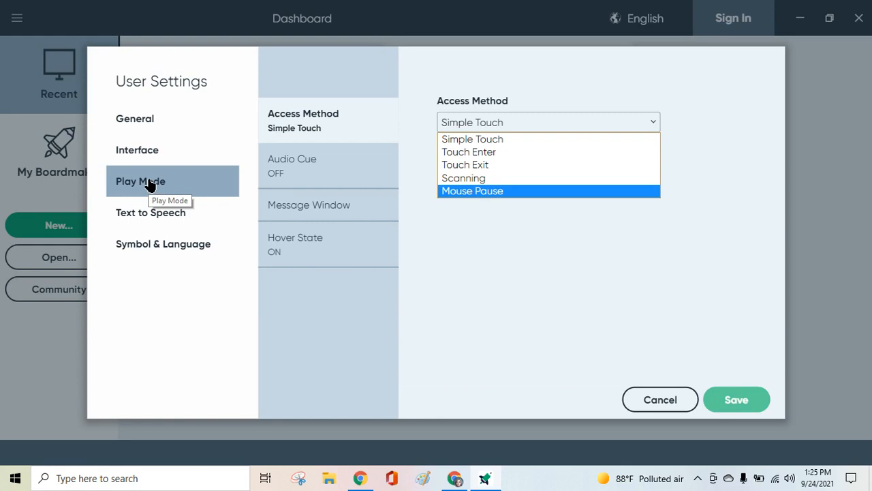
left_click(171, 214)
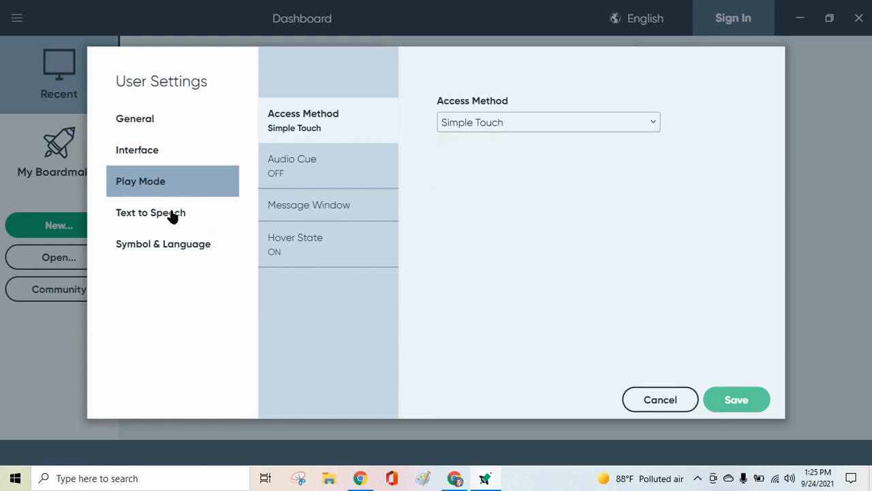
left_click(172, 214)
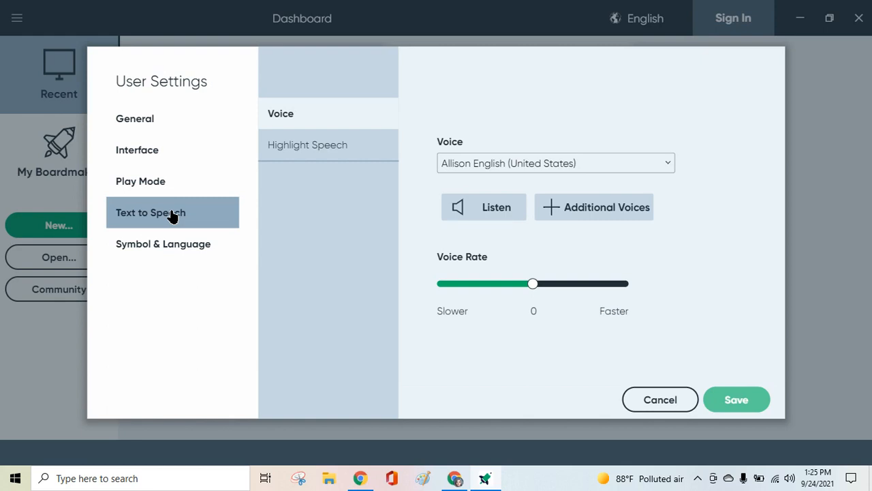
Review the symbol libraries in the Symbol & Language settings, and close the user settings without saving.
left_click(171, 249)
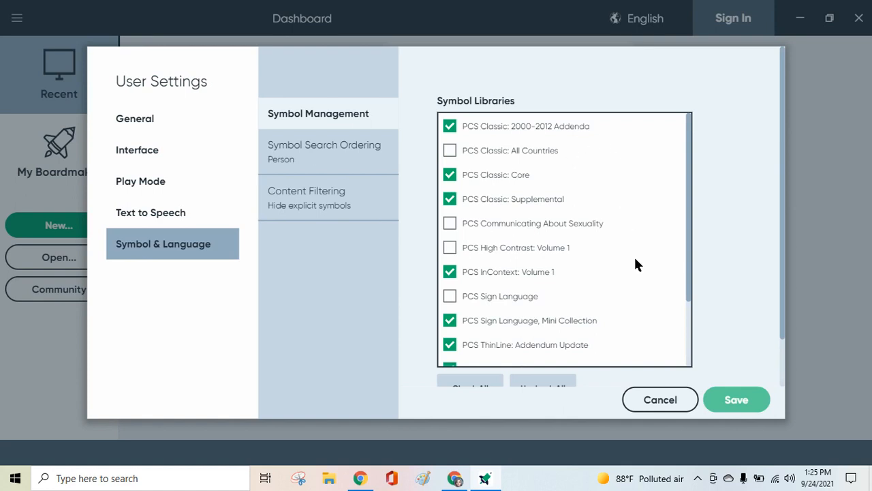
scroll(634, 259, "down", 5)
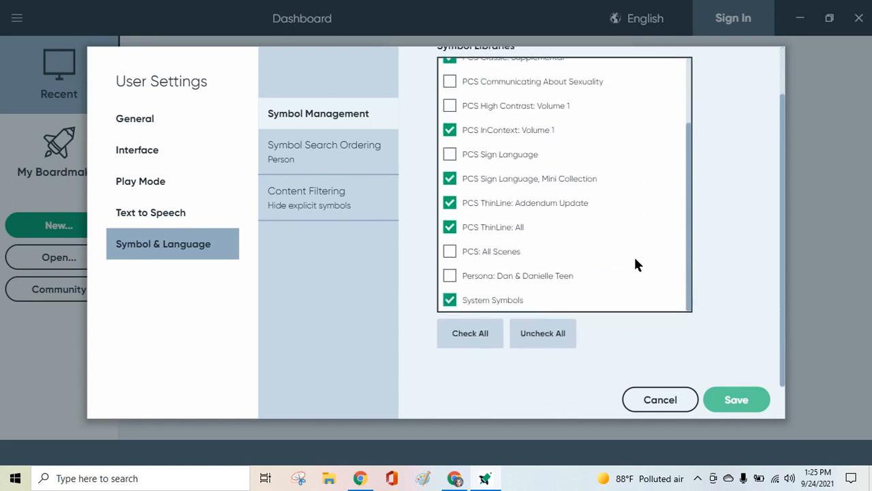
scroll(635, 259, "up", 3)
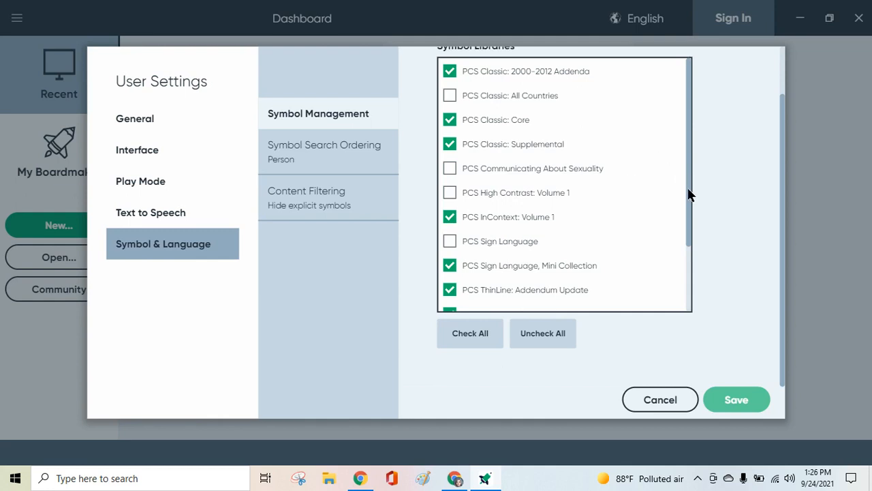
left_click_drag(689, 195, 690, 266)
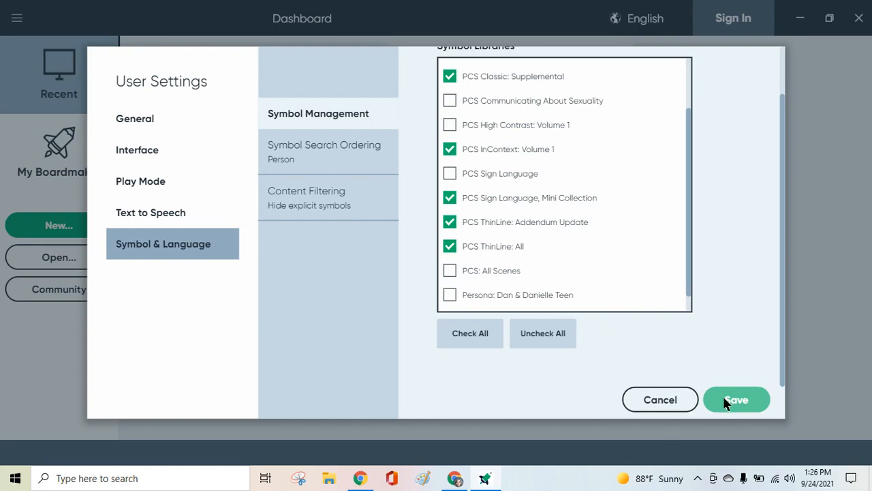
left_click(660, 400)
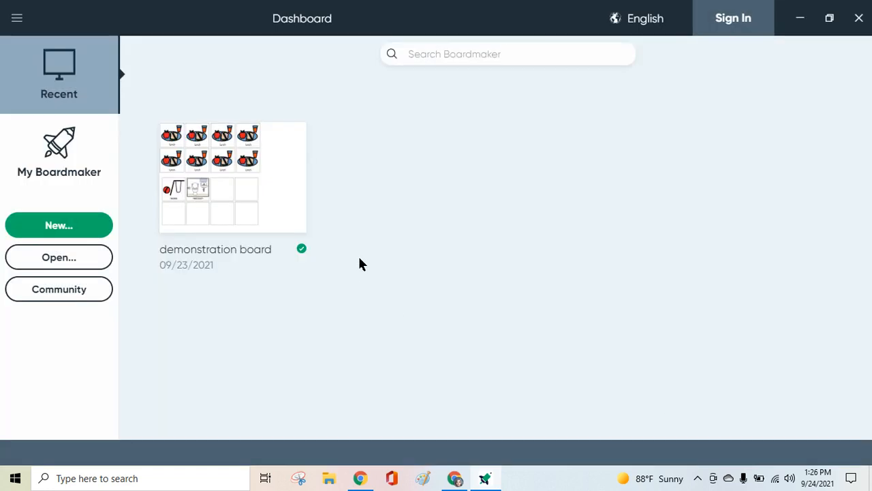
Open the Boardmaker Community activities page and browse its trending and recent activities.
left_click(16, 22)
left_click(77, 291)
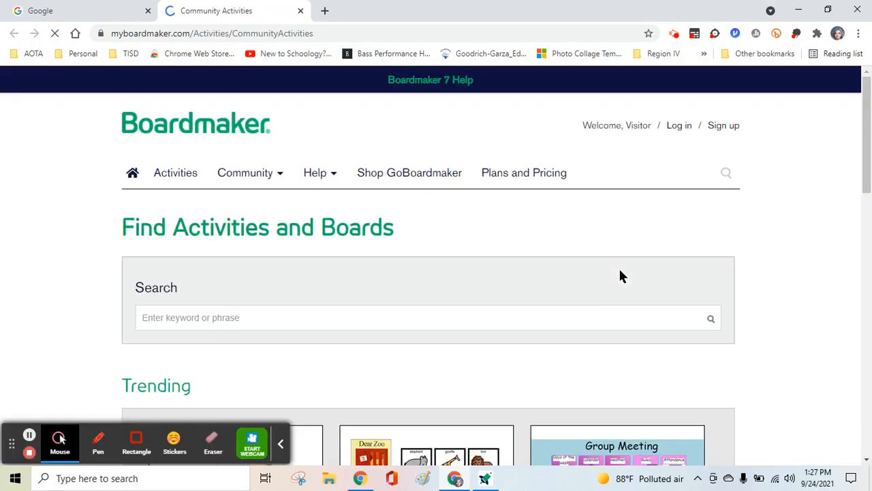
scroll(746, 251, "down", 5)
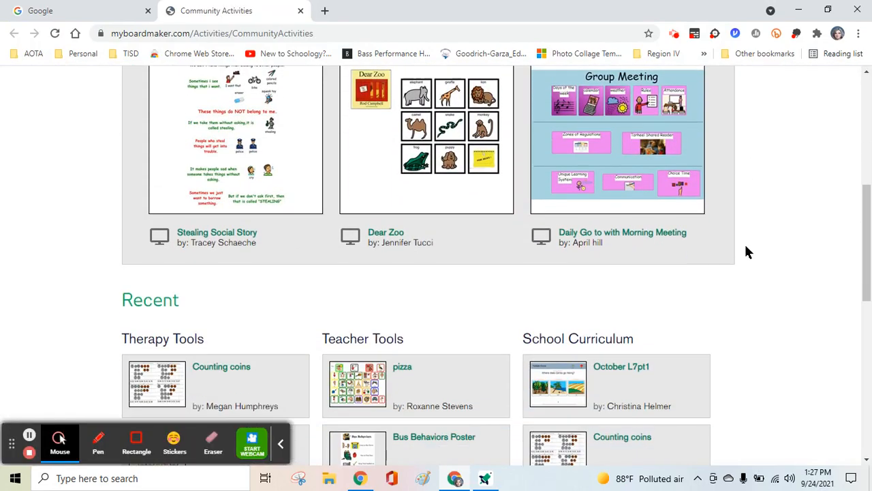
scroll(745, 252, "down", 6)
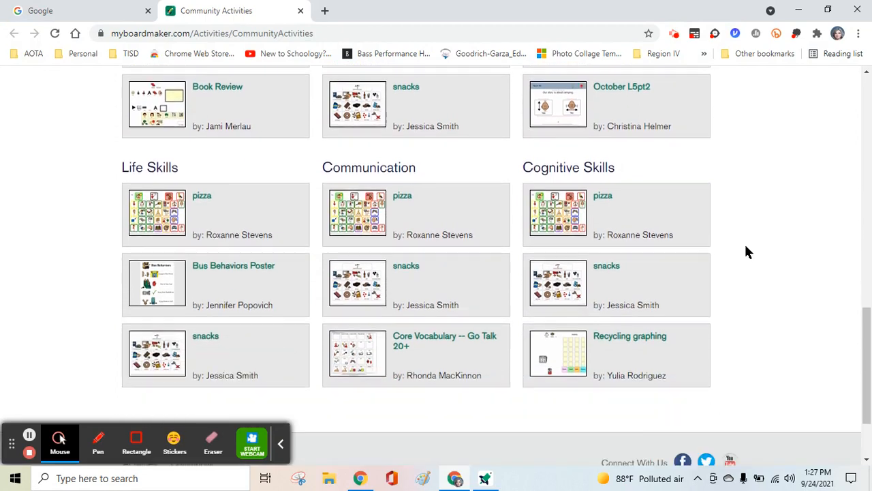
scroll(746, 252, "down", 3)
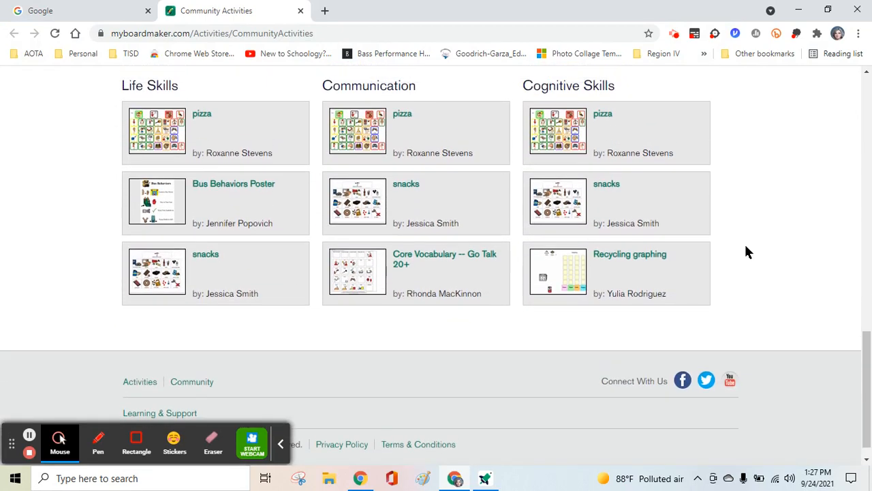
scroll(745, 252, "up", 8)
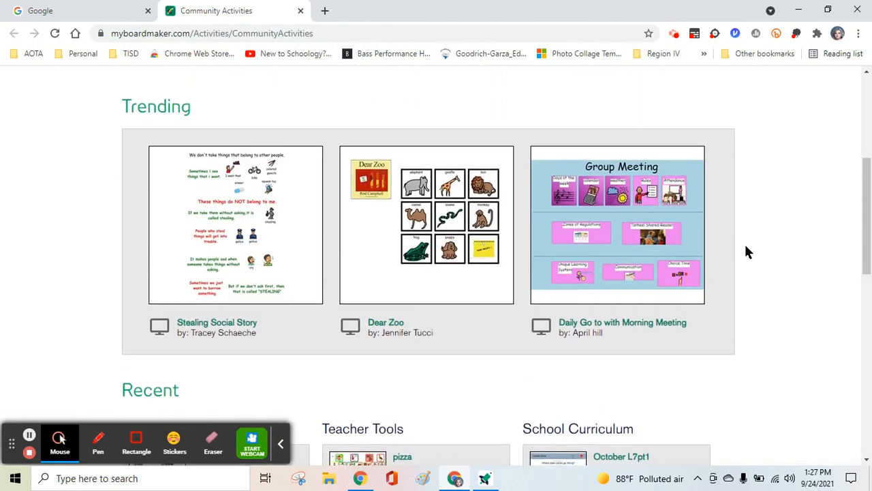
scroll(746, 252, "up", 3)
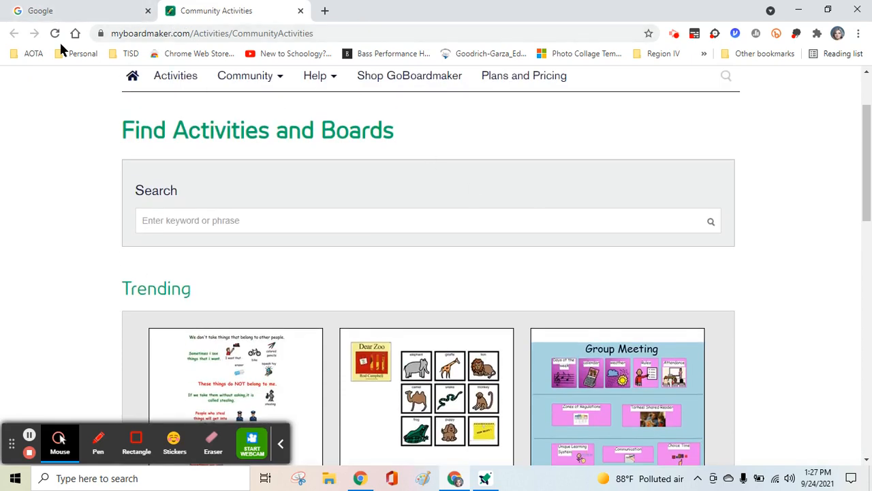
Switch back to Boardmaker 7, review the printable, interactive and favorite templates for a new activity, and cancel without creating one.
left_click(485, 481)
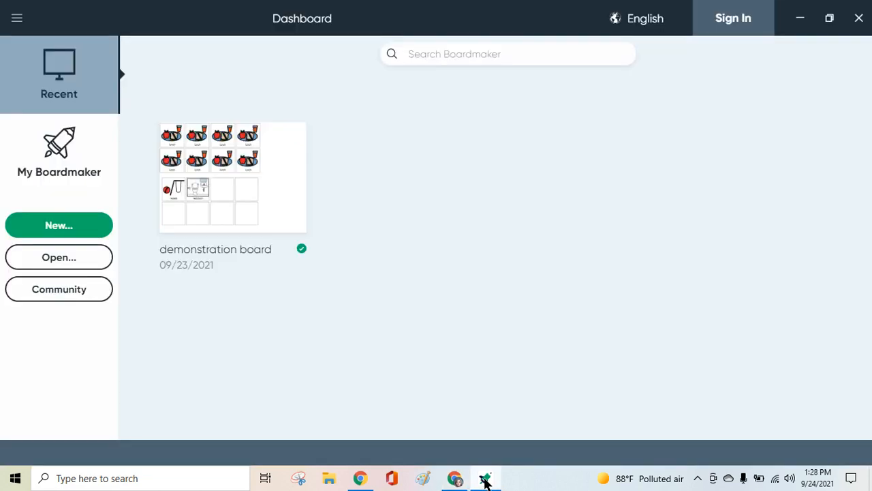
left_click(61, 229)
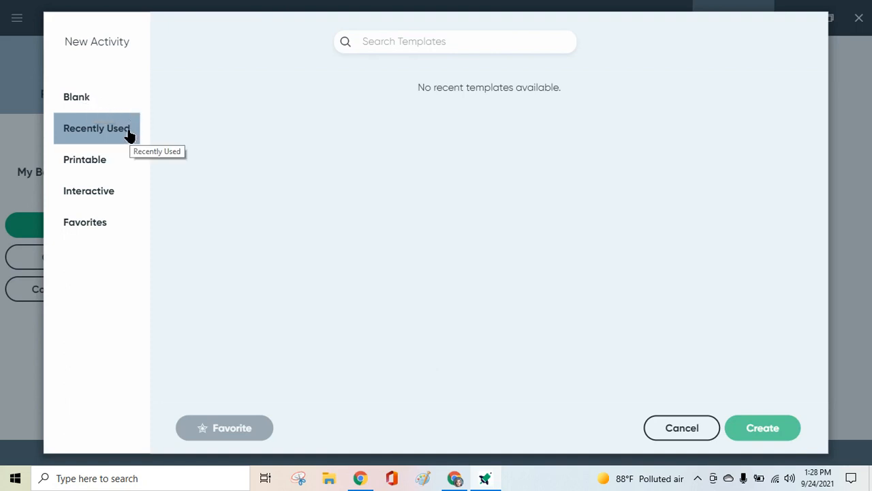
left_click(94, 166)
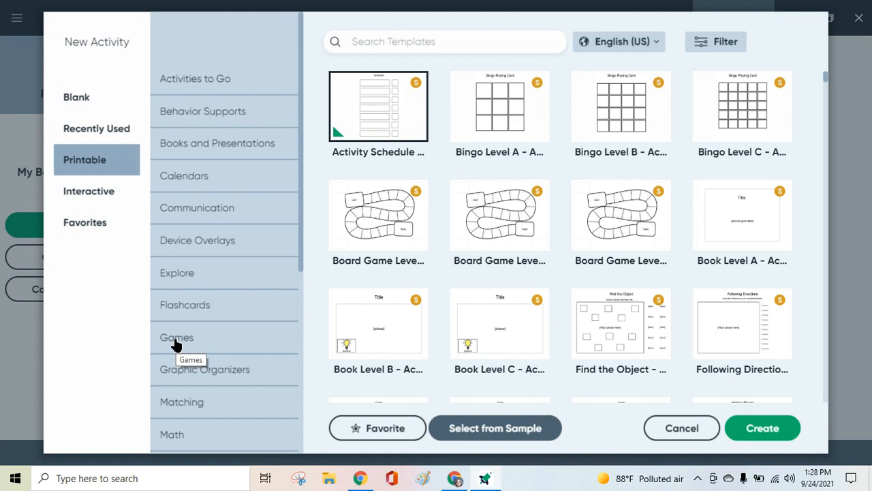
left_click(81, 195)
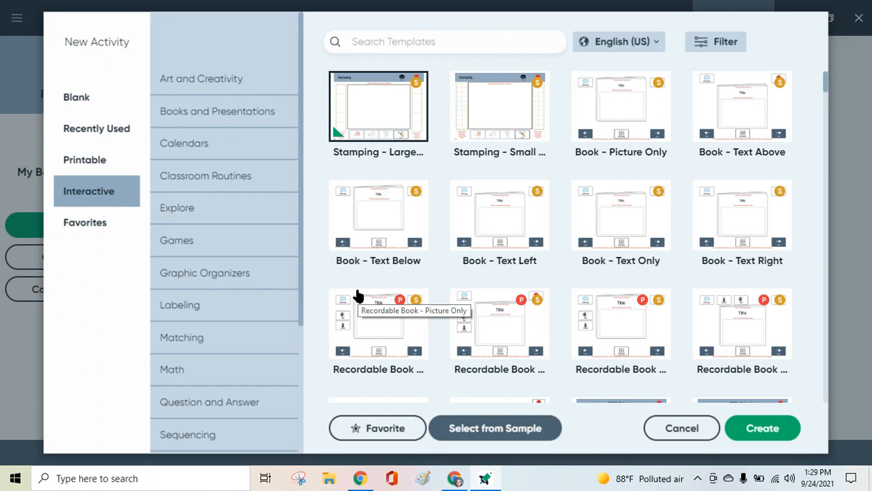
left_click(89, 227)
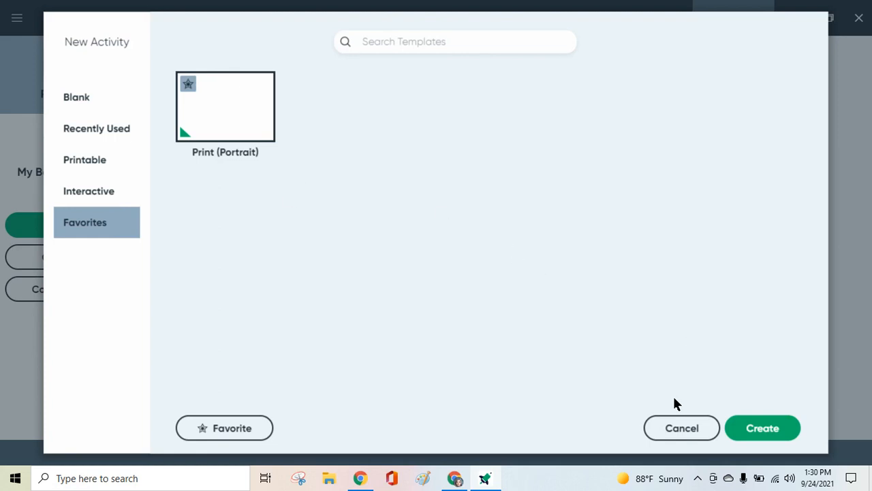
left_click(681, 431)
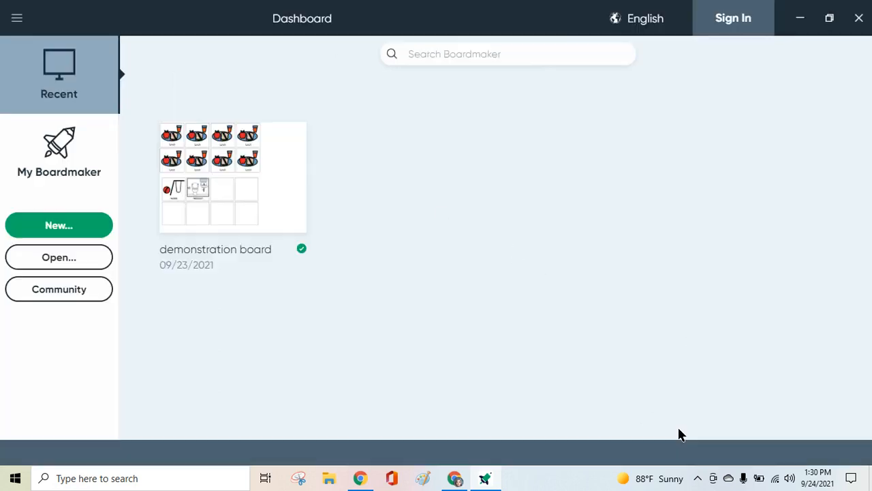
left_click(17, 21)
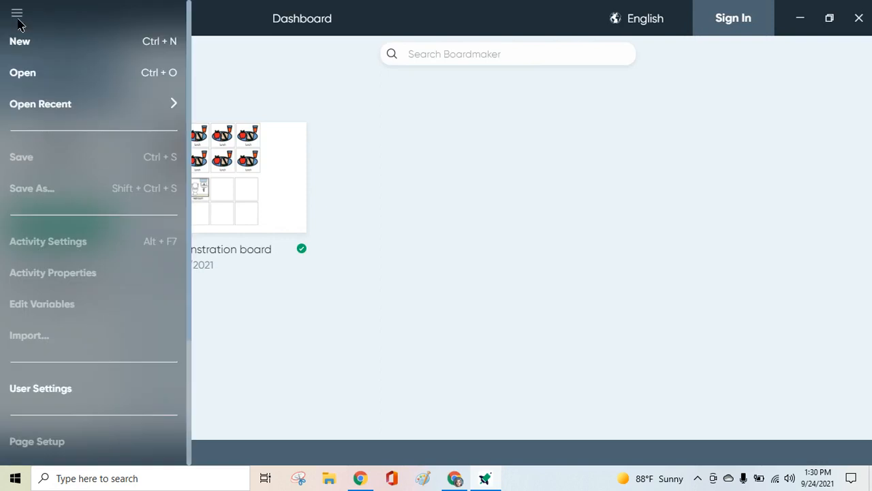
left_click(392, 132)
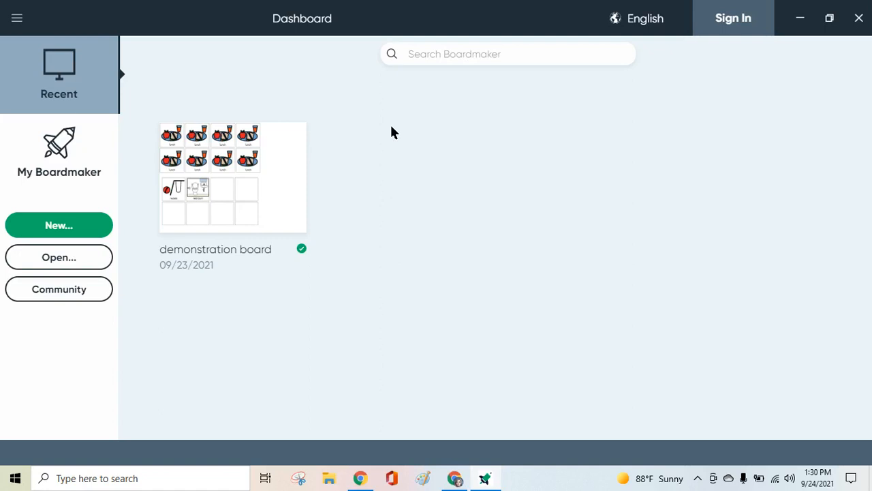
Create a new blank activity from the Print (Landscape) template.
left_click(60, 227)
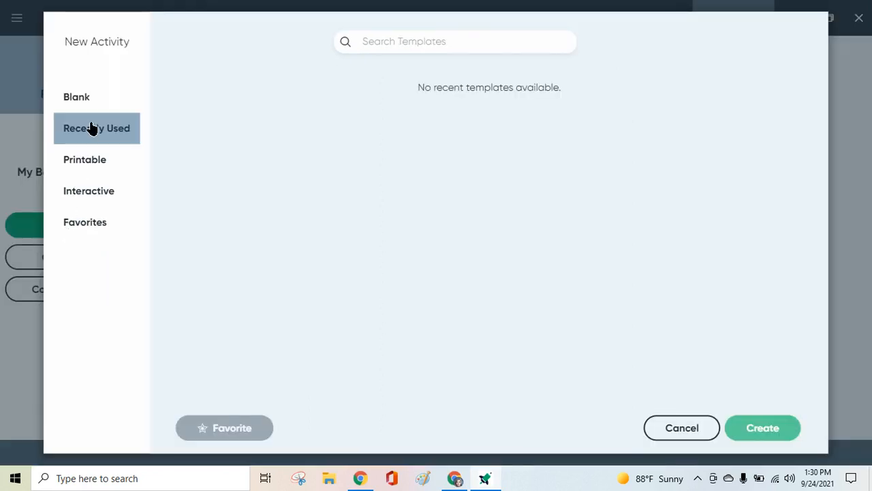
left_click(80, 99)
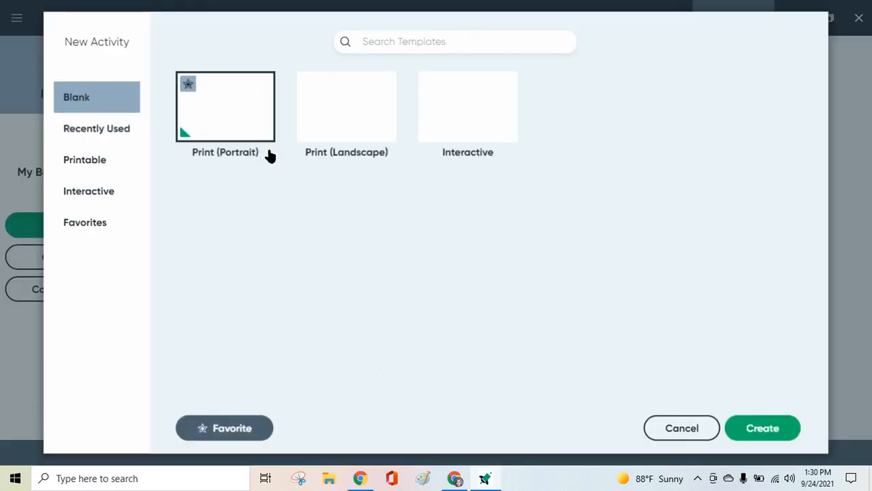
left_click(358, 114)
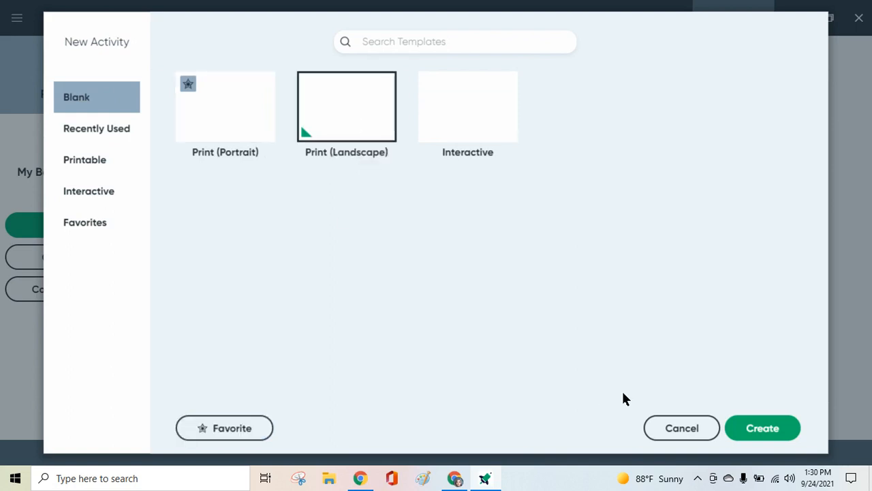
left_click(771, 434)
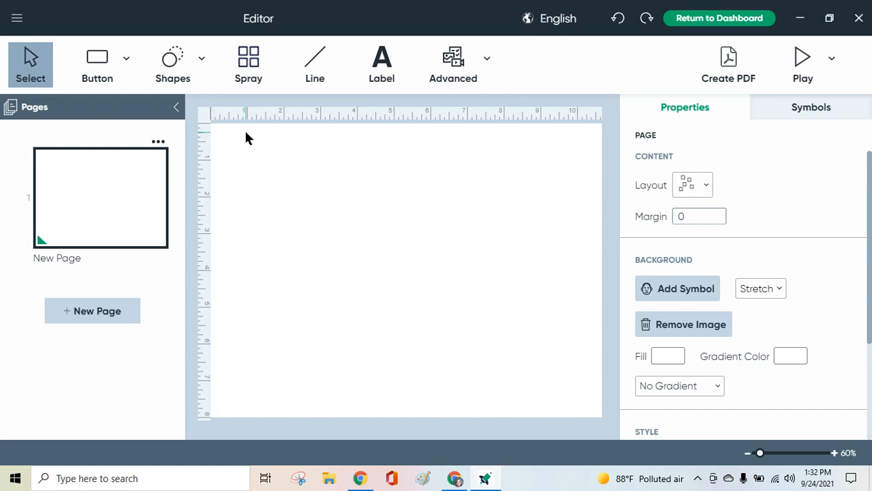
Place a square button on the blank page, move it into the page's top-left corner and deselect it.
left_click(98, 62)
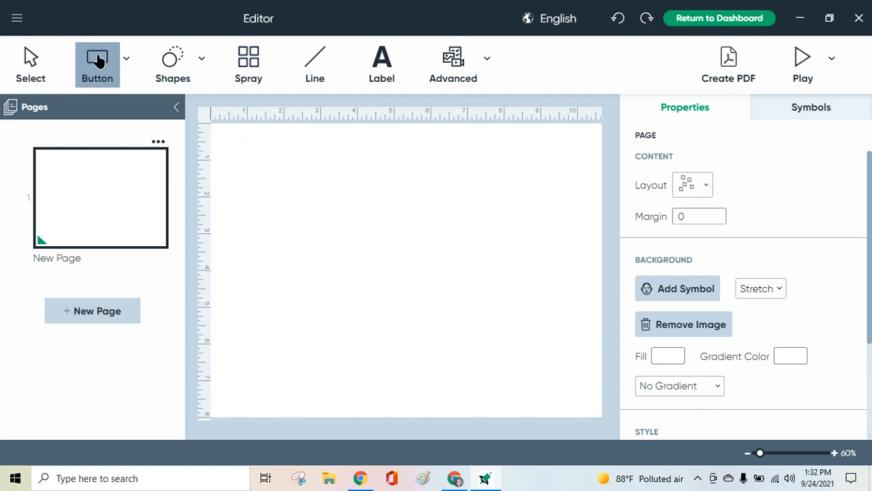
left_click(246, 151)
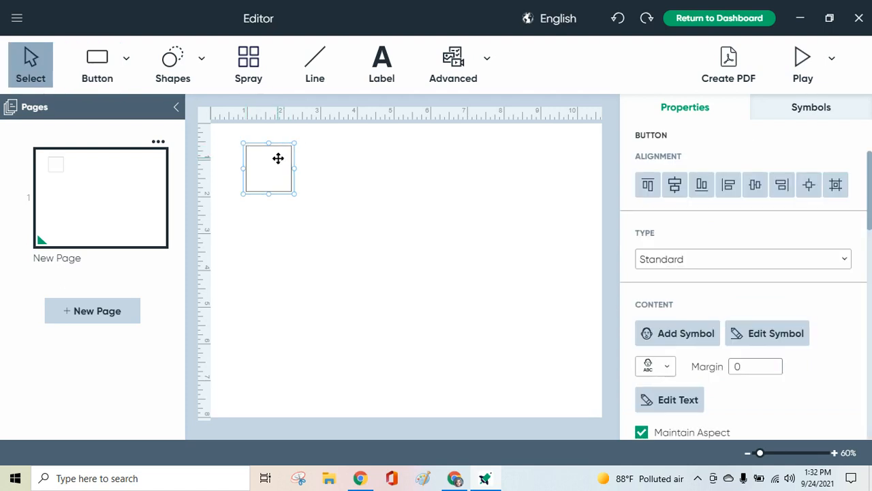
left_click_drag(278, 158, 244, 136)
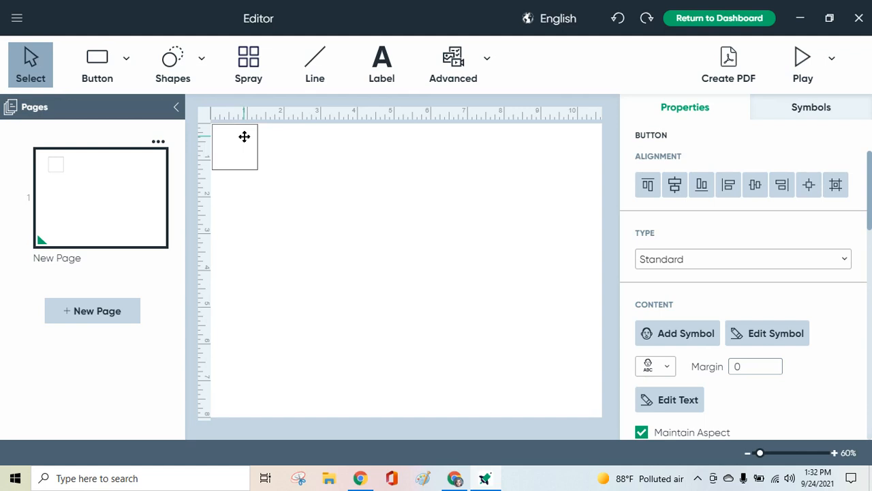
left_click(267, 134)
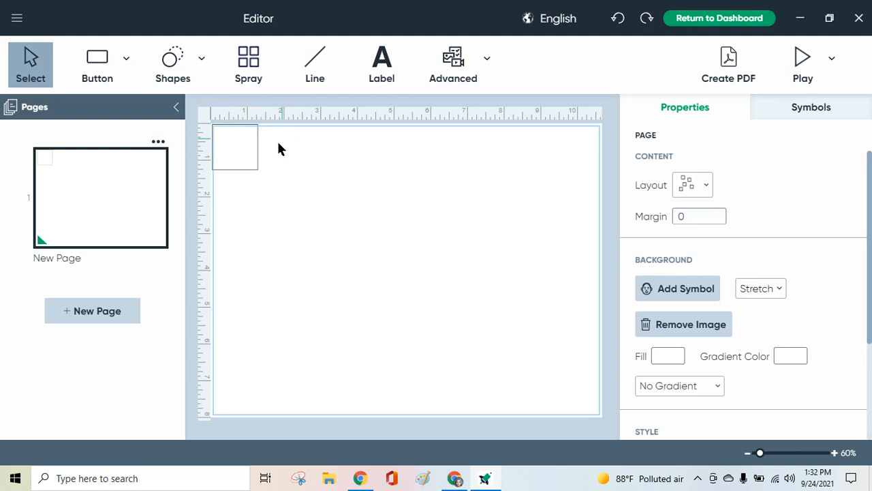
Enlarge the square button in the page's top-left corner to about 2 inches wide and 2.2 inches tall, and deselect it.
left_click(235, 157)
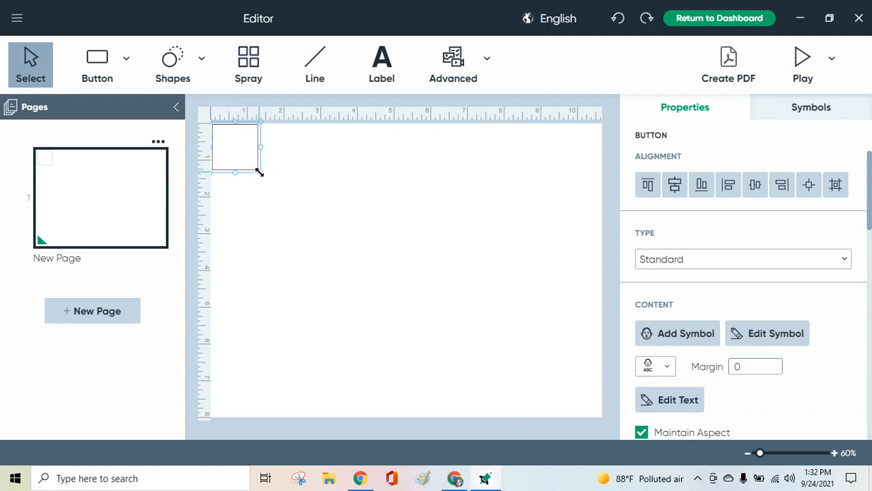
left_click_drag(259, 170, 271, 187)
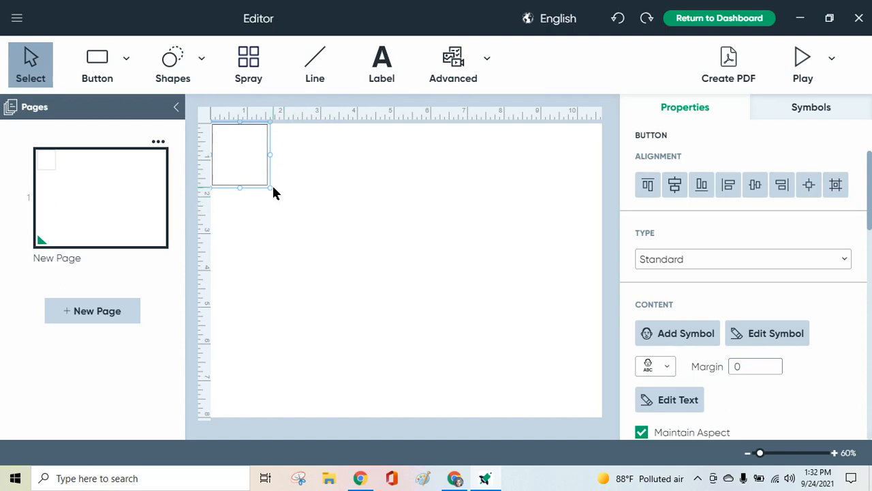
left_click_drag(270, 187, 289, 202)
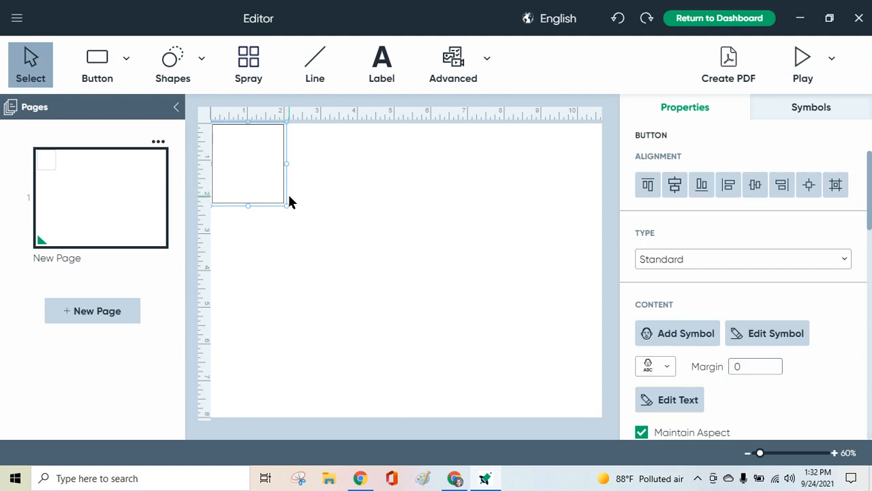
left_click(349, 158)
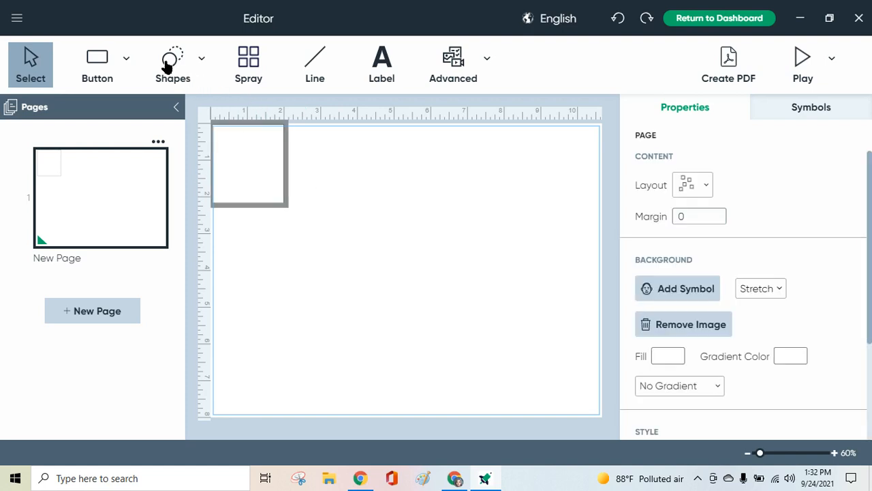
Place a rounded-corner shape on the page beside the square button and delete it.
left_click(166, 64)
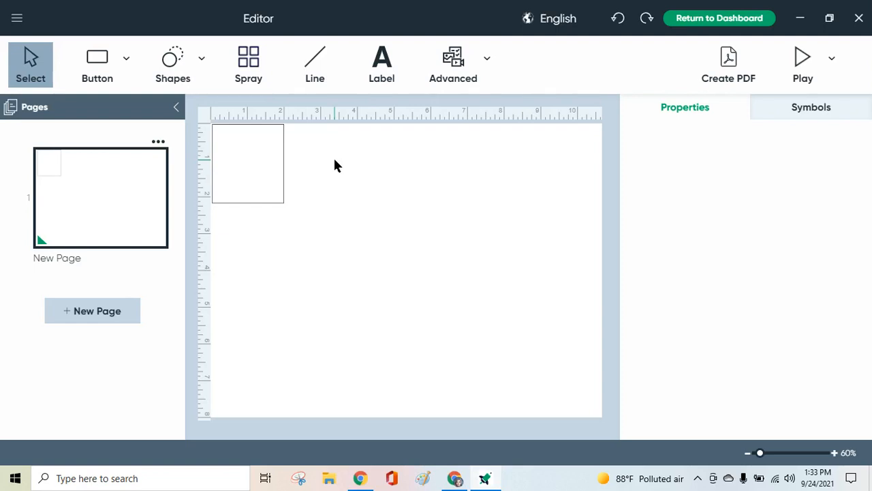
left_click(240, 140)
left_click(174, 80)
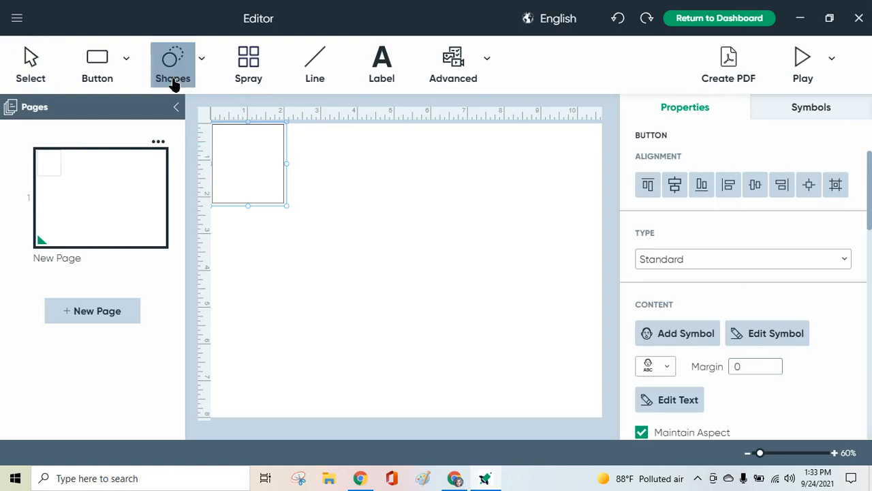
left_click(333, 153)
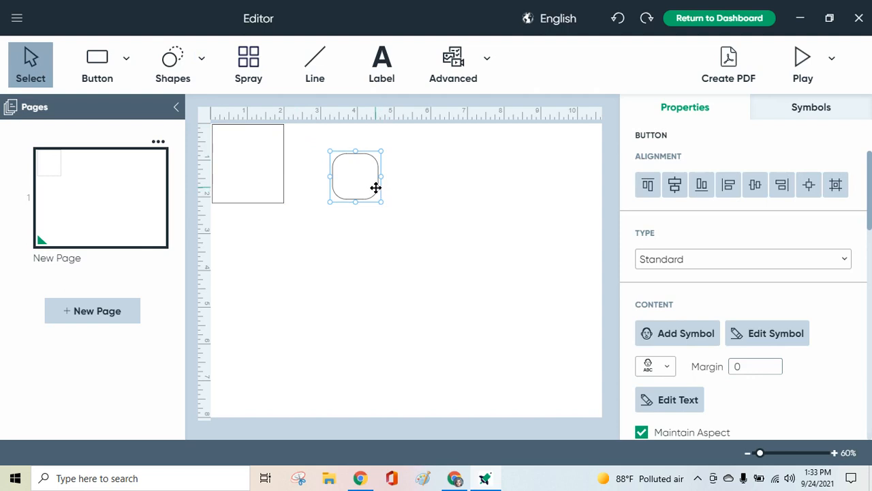
key("Delete")
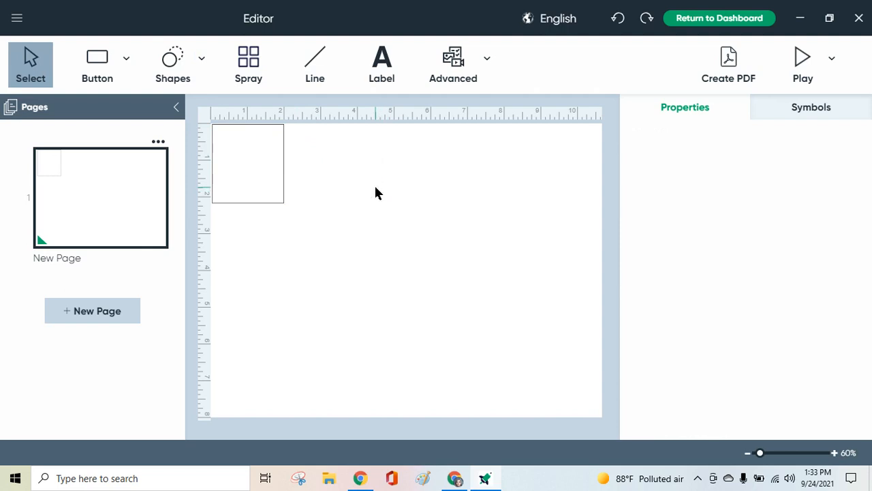
Place a starburst callout shape beside the square button, enlarge it to about 3.5 inches wide, and delete it.
left_click(169, 60)
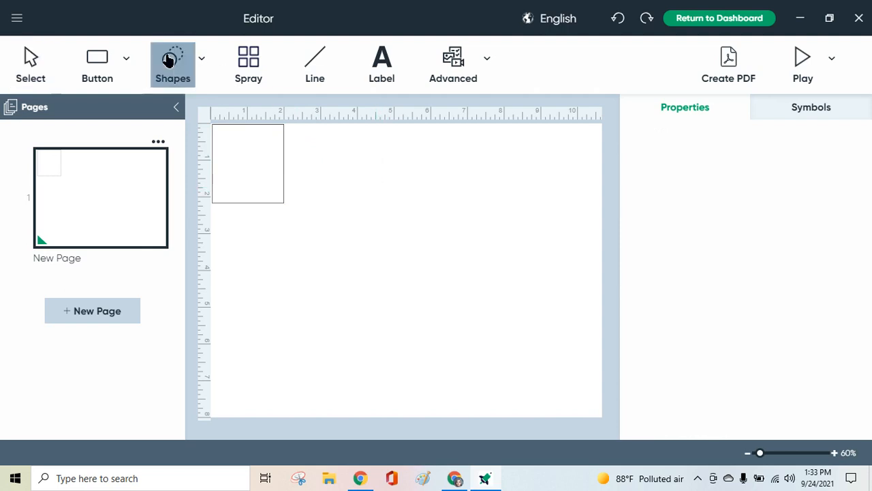
left_click(202, 60)
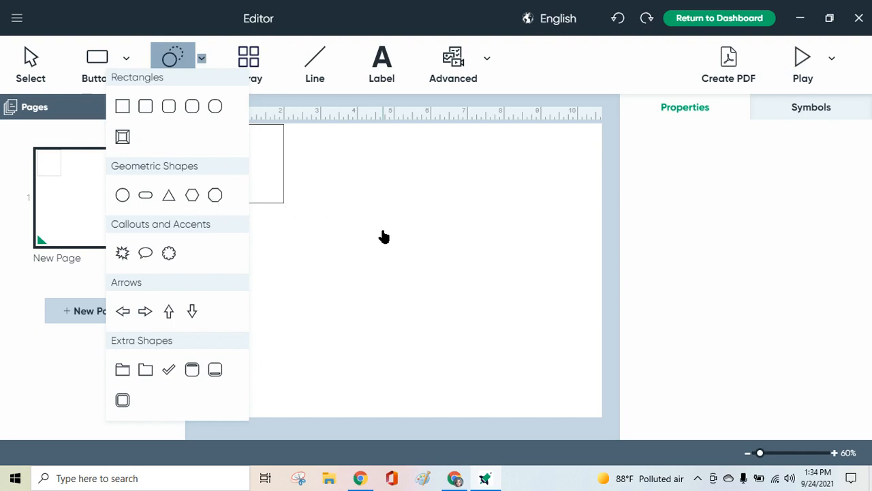
left_click(122, 255)
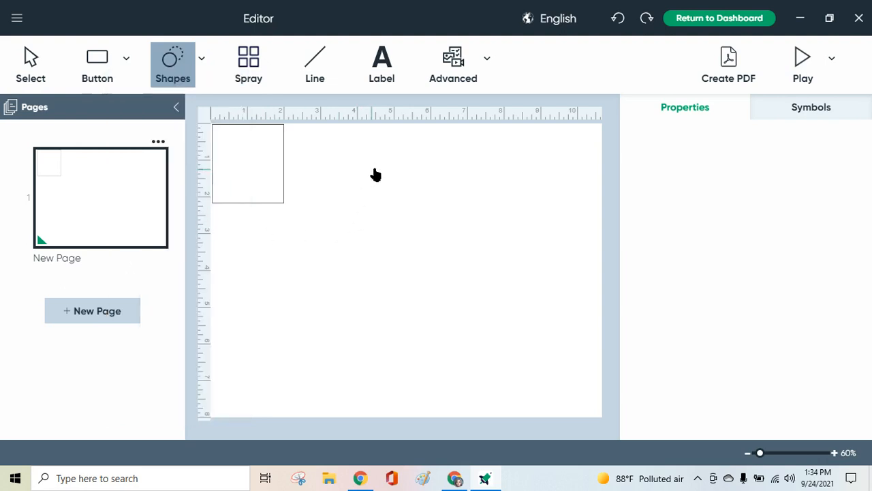
left_click(397, 159)
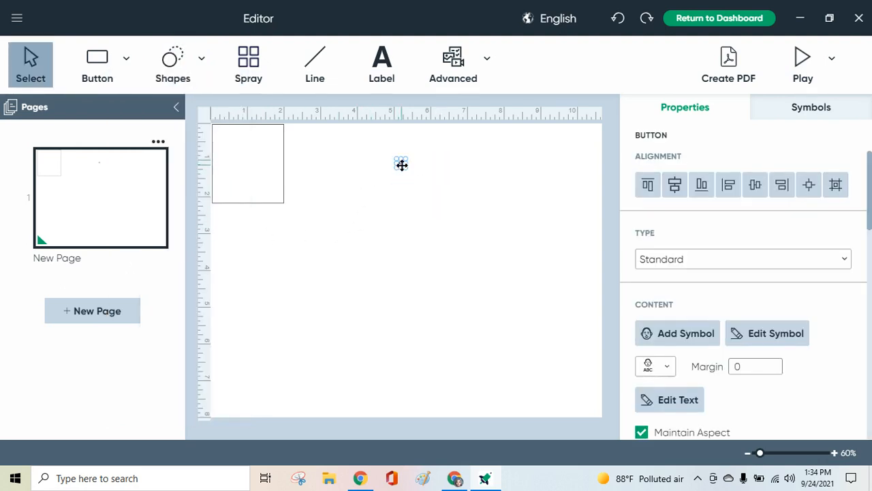
left_click_drag(408, 171, 538, 262)
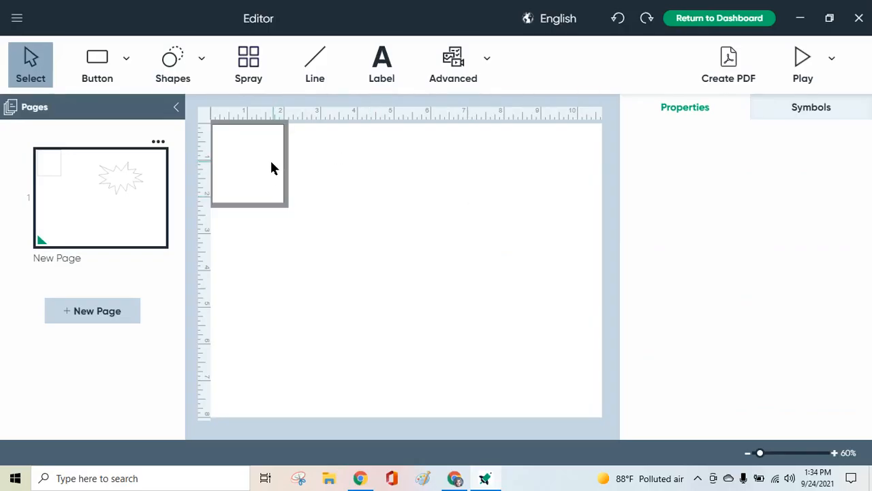
left_click(475, 184)
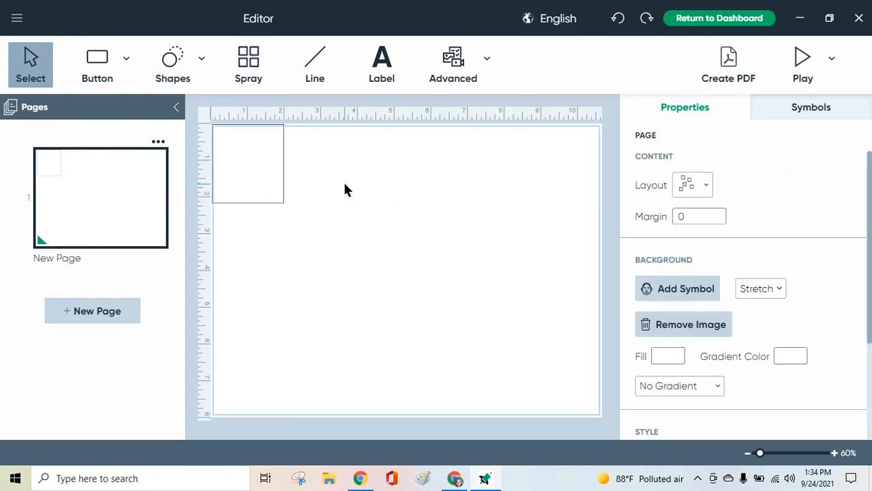
Search the symbol library for "Texas" and place the brown Texas map symbol in the square button.
left_click(822, 113)
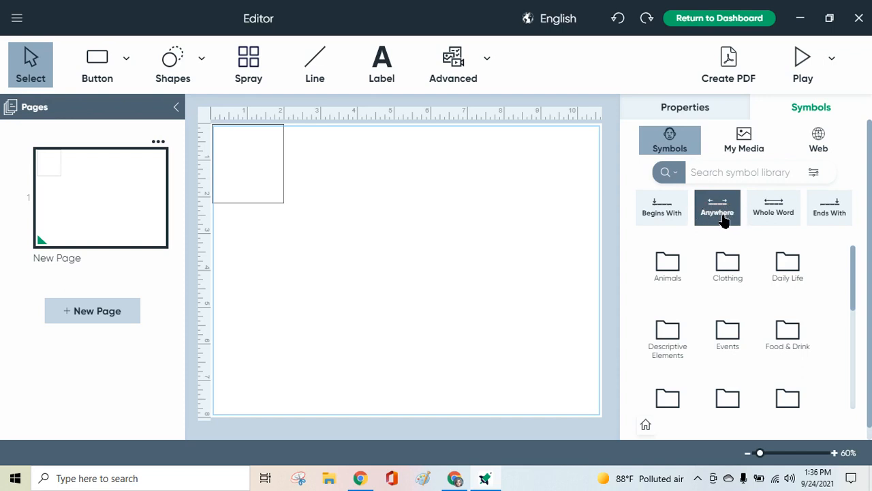
left_click(711, 175)
type("Texas")
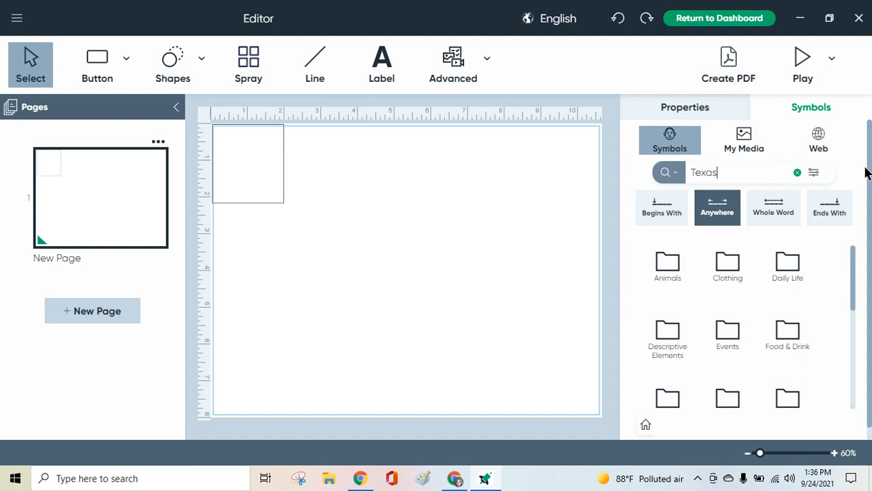
key("Return")
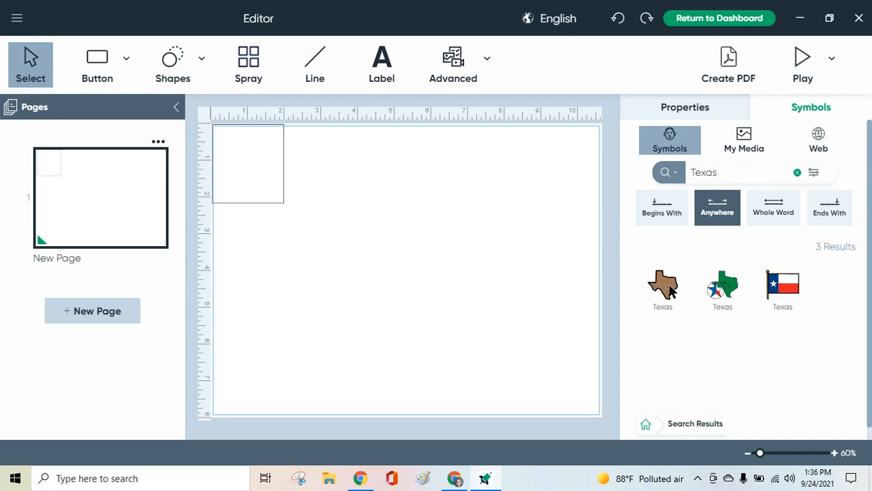
left_click(669, 291)
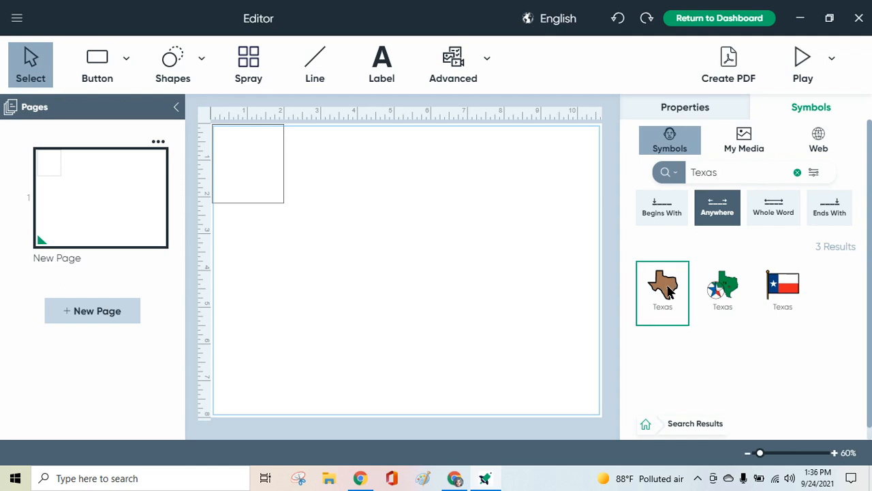
left_click_drag(670, 291, 242, 160)
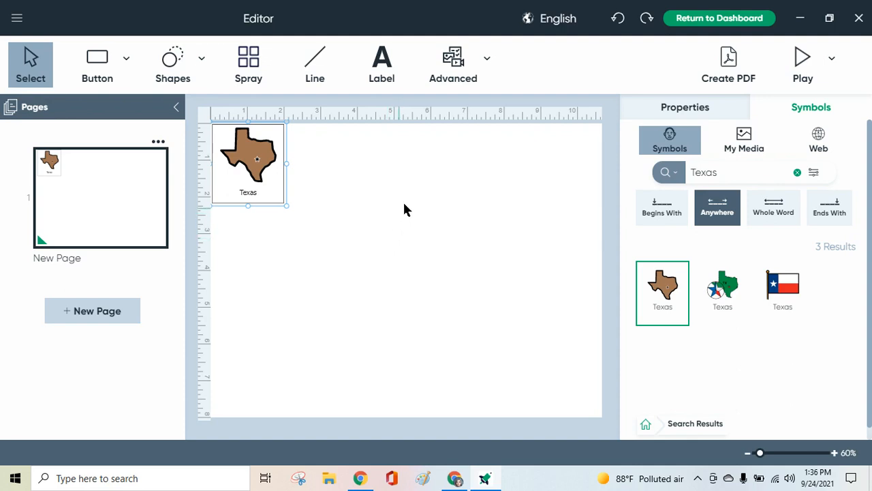
Examine the alignment, type and content properties of the Texas button.
left_click(690, 110)
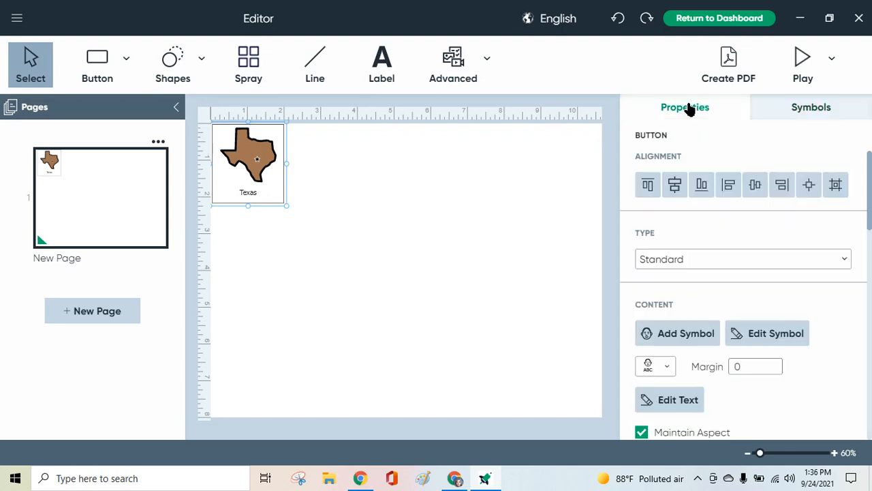
scroll(790, 276, "down", 3)
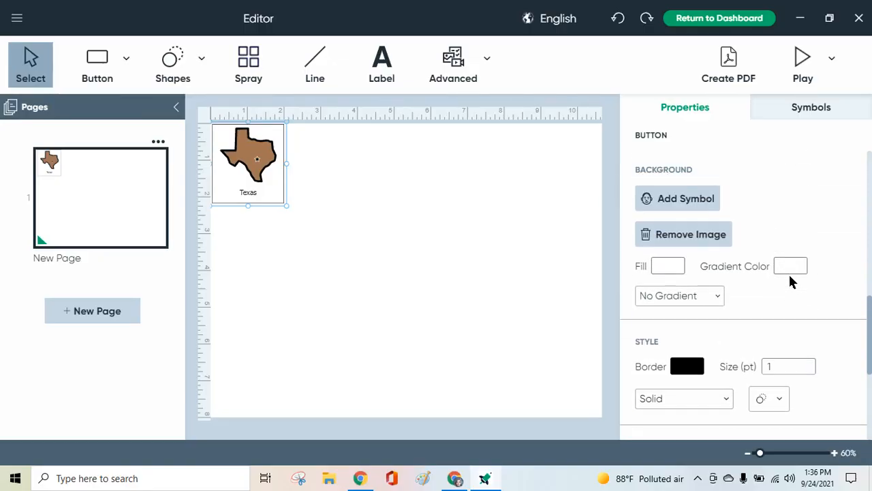
scroll(789, 279, "up", 3)
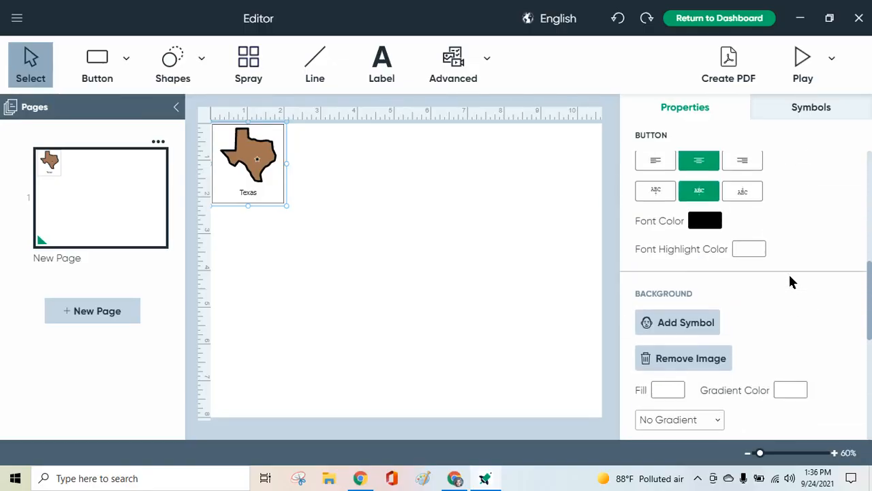
scroll(791, 282, "up", 5)
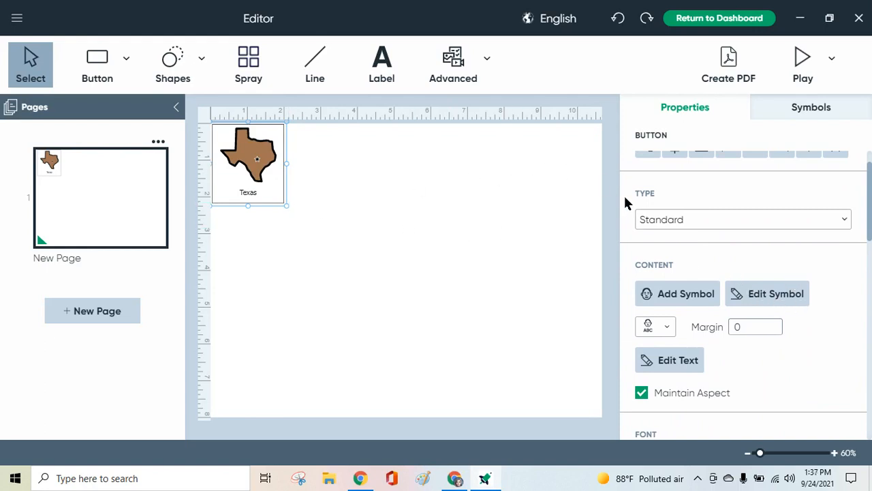
scroll(625, 198, "down", 1)
scroll(627, 205, "up", 2)
scroll(627, 204, "down", 1)
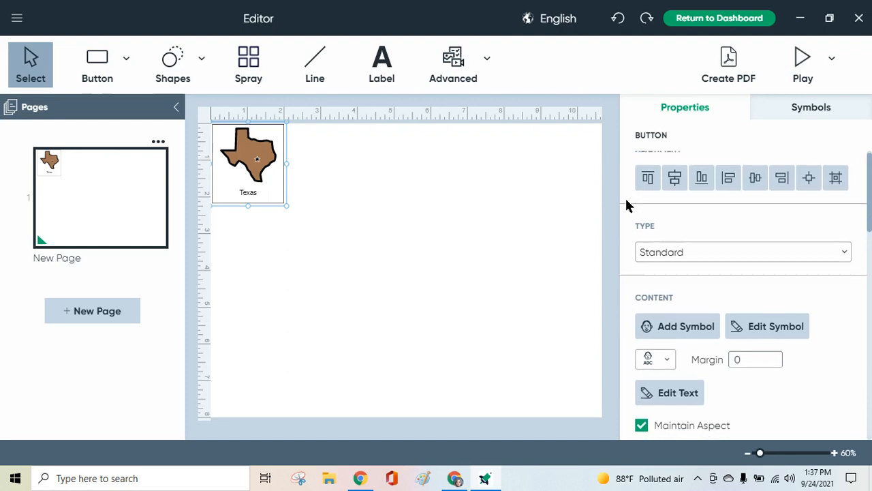
scroll(626, 203, "up", 1)
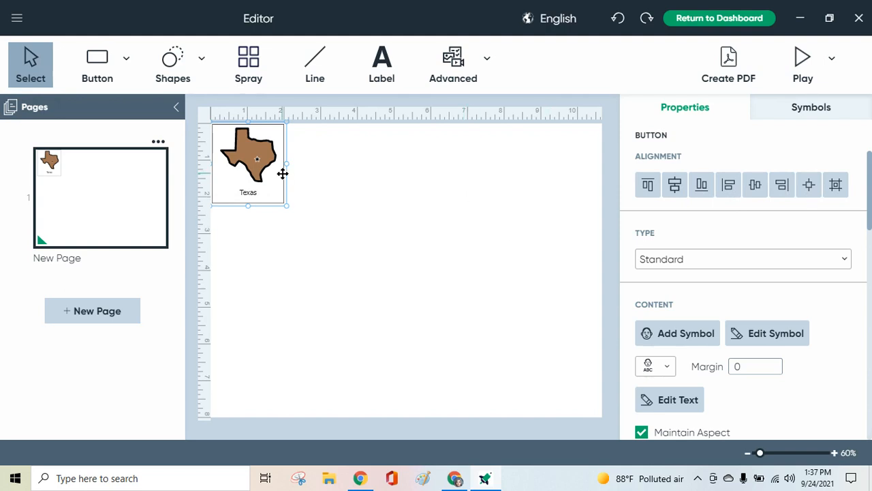
Examine the font and background properties of the Texas button.
scroll(777, 292, "down", 5)
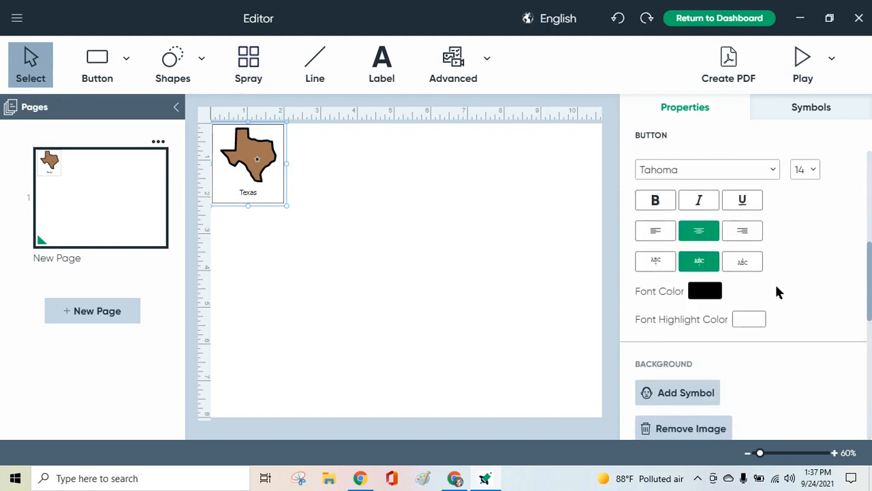
scroll(777, 292, "up", 4)
scroll(777, 292, "down", 1)
scroll(777, 292, "down", 4)
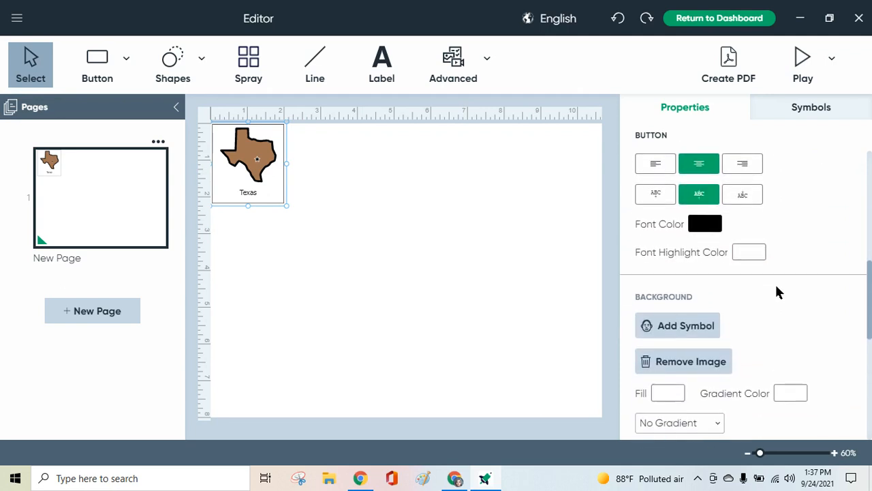
scroll(777, 292, "up", 1)
scroll(779, 292, "up", 2)
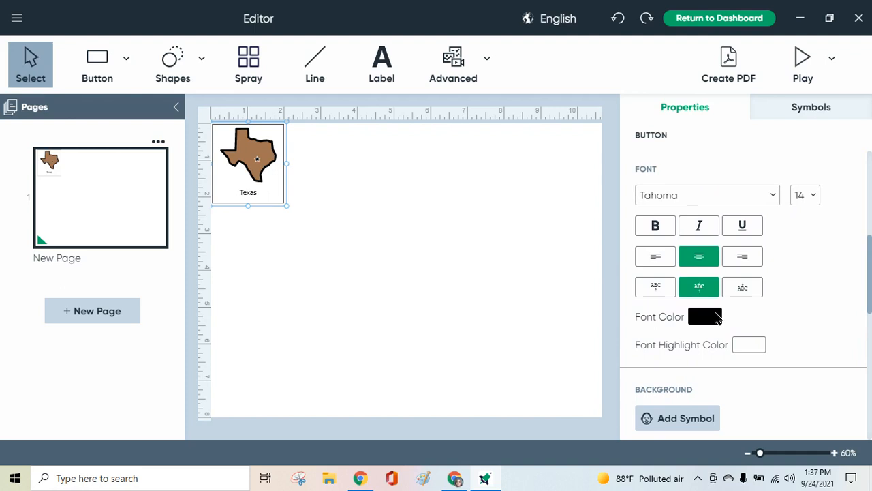
scroll(808, 302, "down", 8)
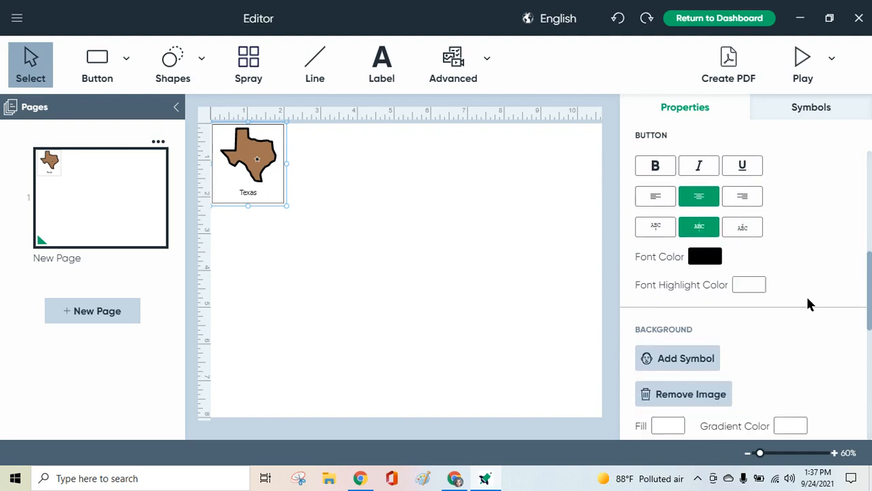
scroll(808, 302, "up", 1)
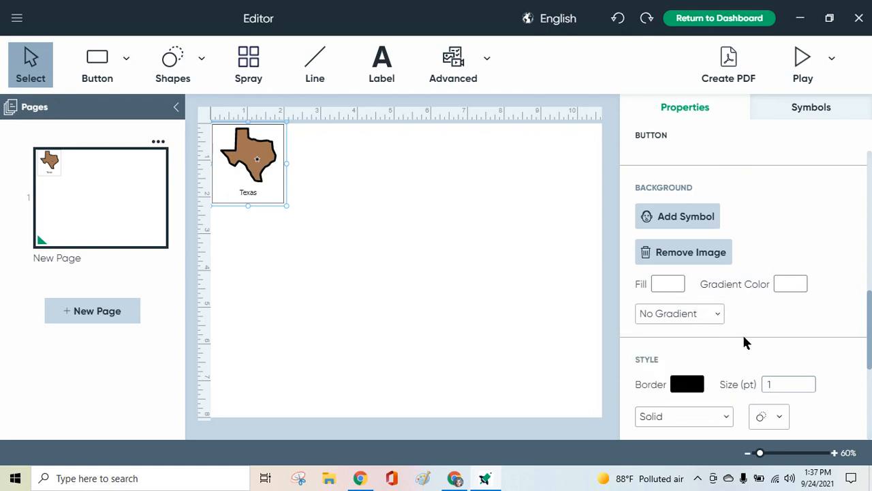
Set the border size of the Texas button to 4 pt.
scroll(744, 342, "down", 3)
scroll(744, 343, "up", 1)
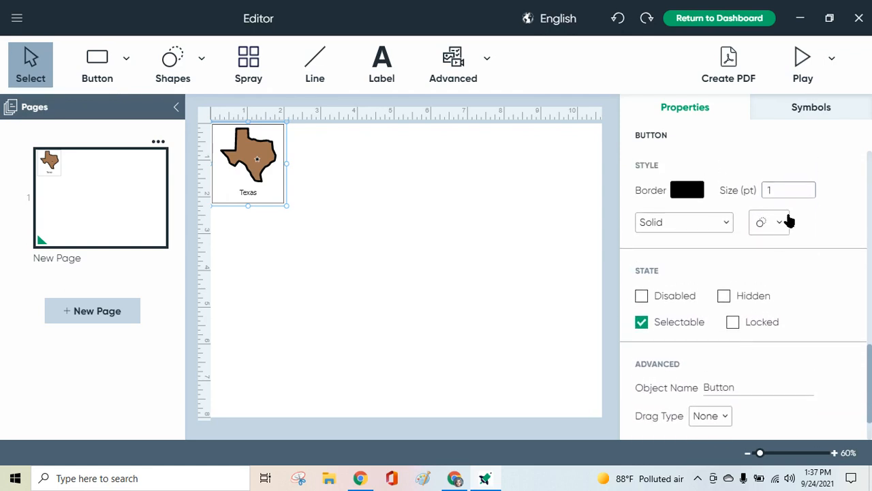
left_click_drag(779, 190, 742, 197)
type("4")
left_click(820, 218)
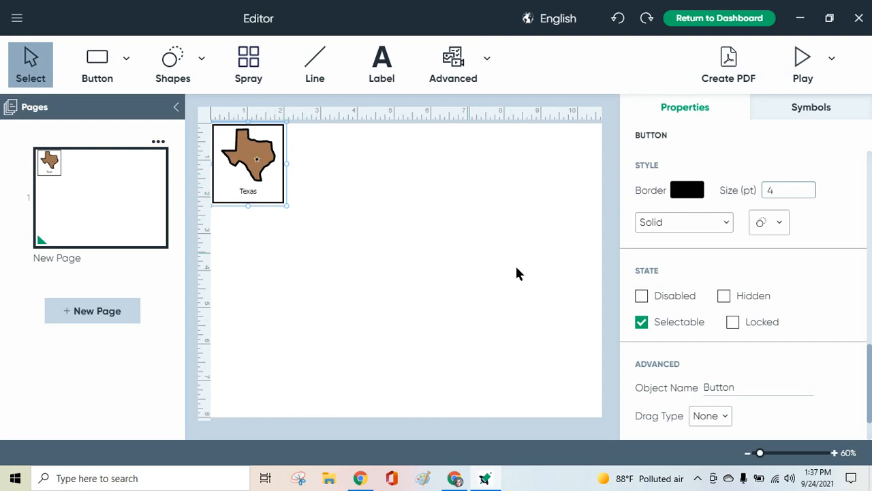
Set the background fill of the Texas button to yellow.
scroll(843, 302, "up", 3)
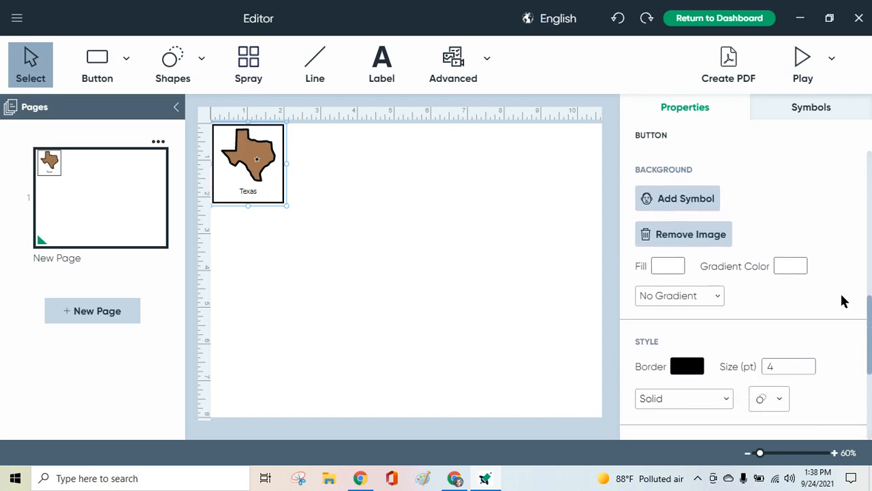
left_click(679, 267)
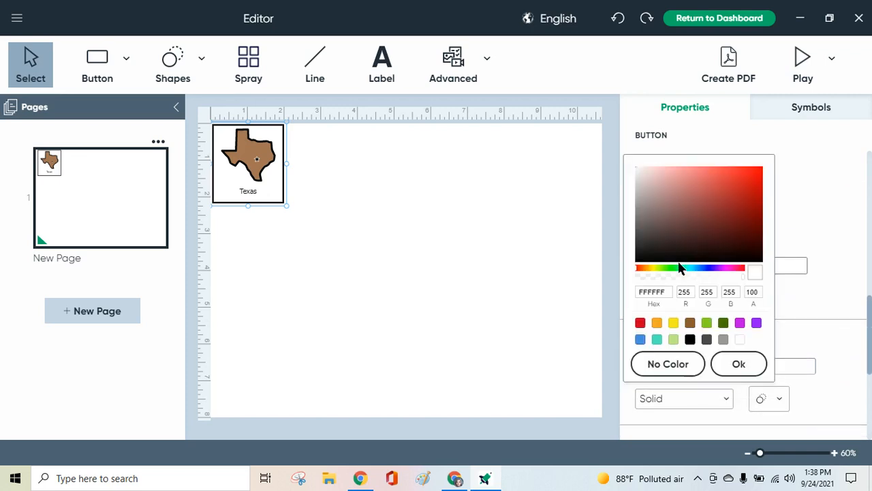
left_click(674, 323)
left_click(736, 362)
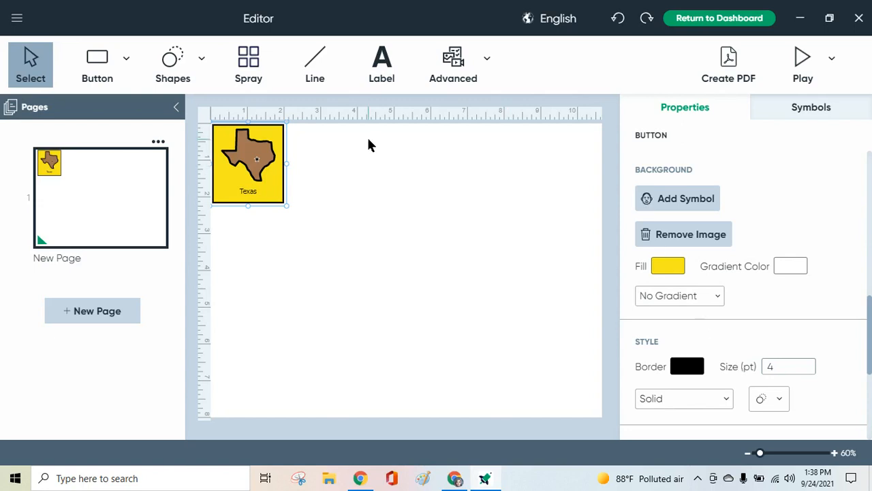
Spray the yellow Texas button into a grid of five columns and three rows.
left_click(248, 68)
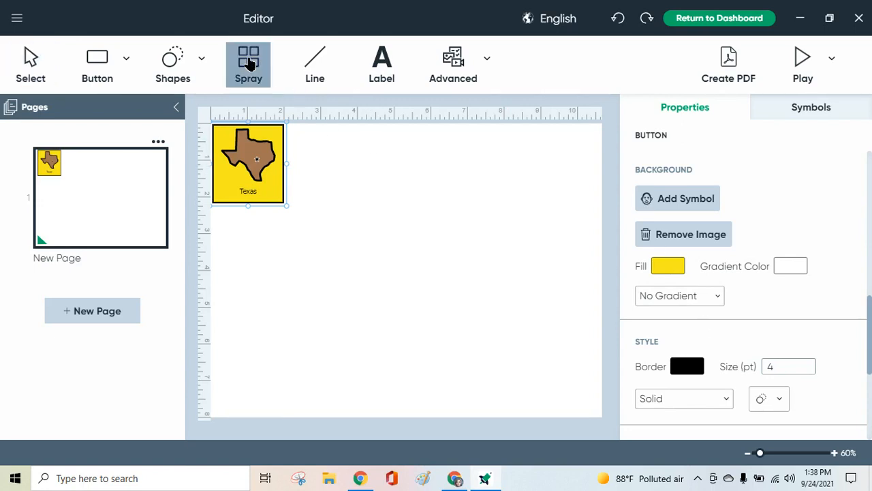
mouse_move(255, 147)
left_mouse_down()
mouse_move(360, 152)
mouse_move(502, 189)
mouse_move(520, 204)
mouse_move(529, 314)
left_mouse_up()
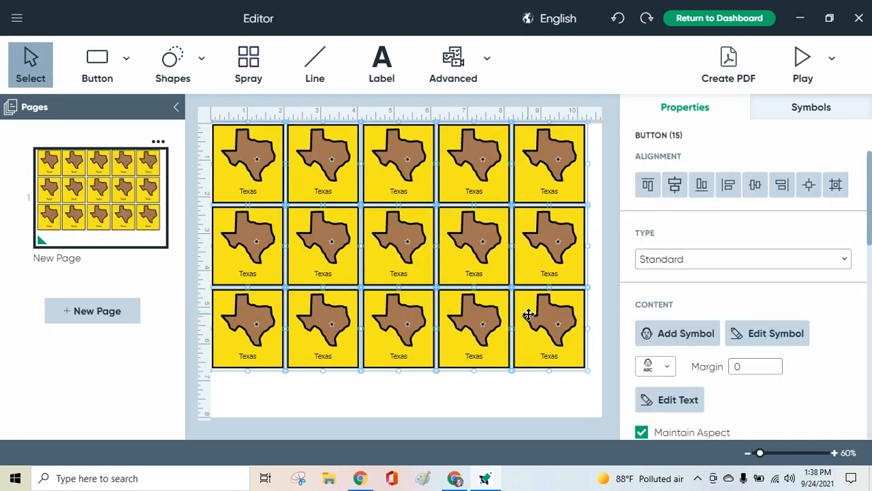
Delete all the Texas buttons and draw a new square button about 2.4 inches wide in the page's upper-left corner.
key("Delete")
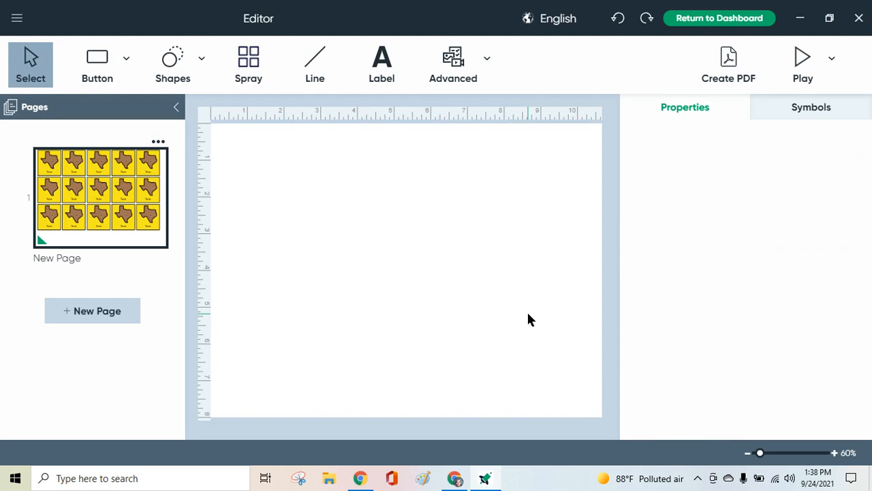
left_click(97, 61)
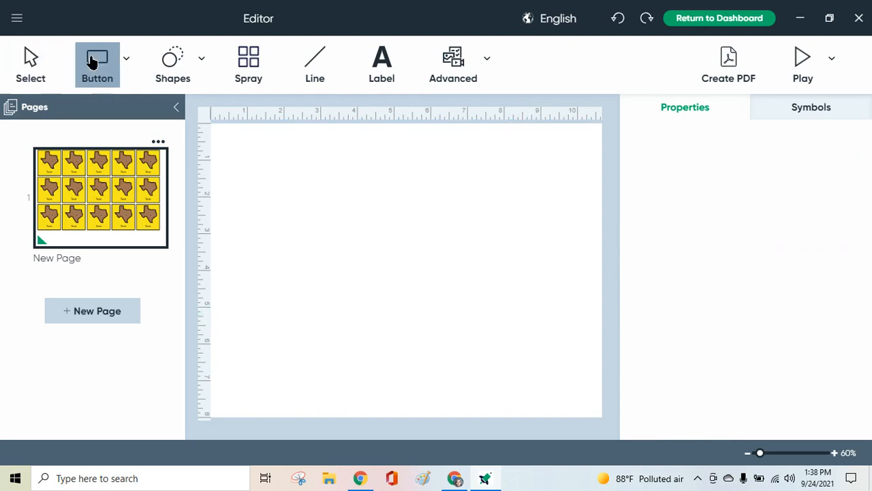
left_click(213, 127)
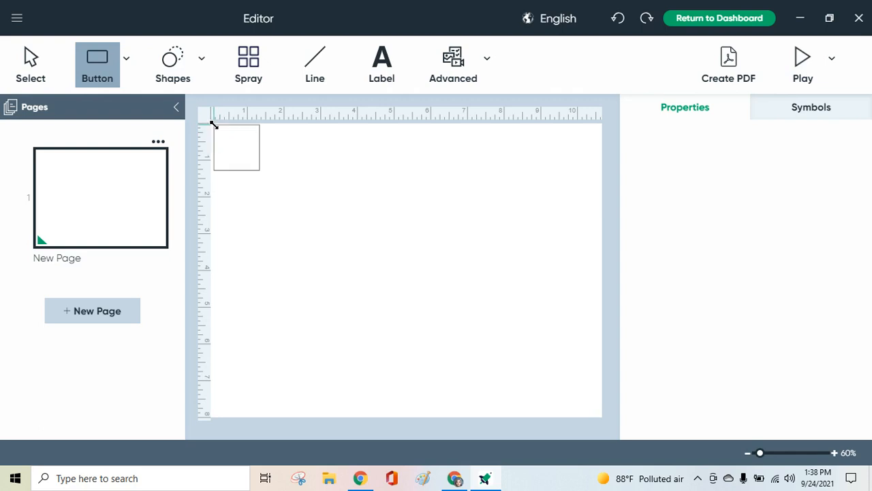
left_click_drag(280, 172, 302, 188)
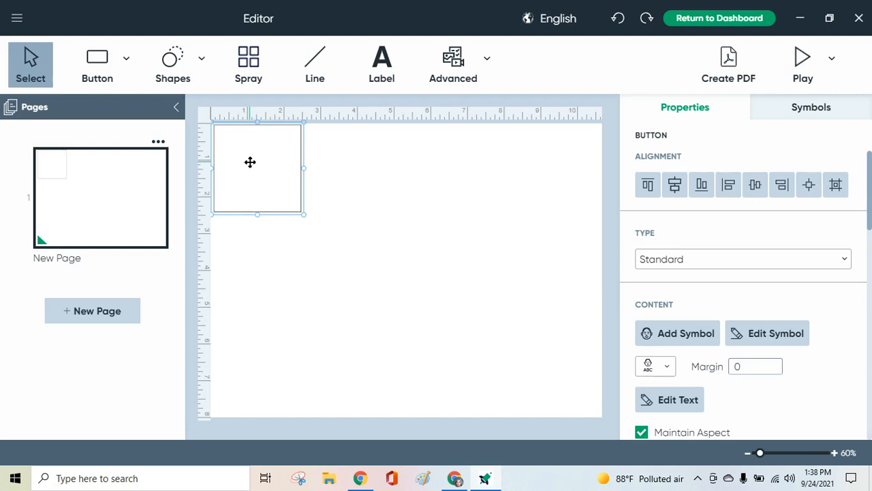
Set the border size of the new blank button to 6 pt.
scroll(769, 290, "down", 5)
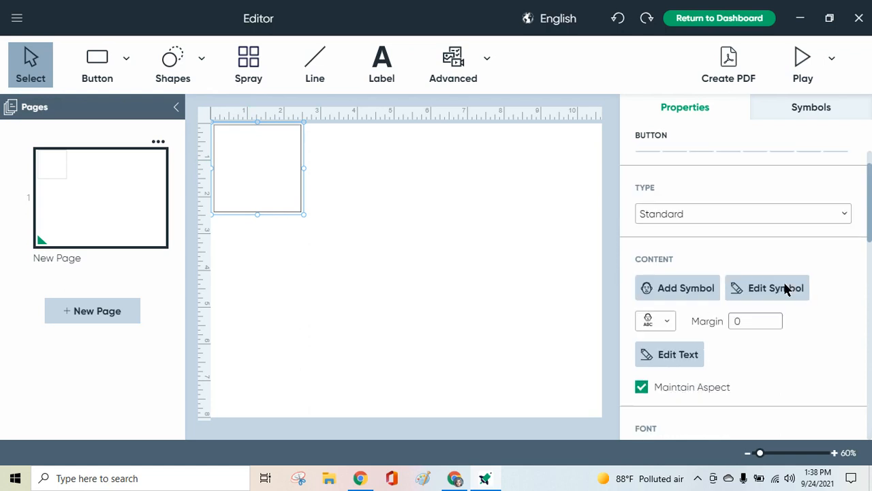
scroll(785, 289, "up", 2)
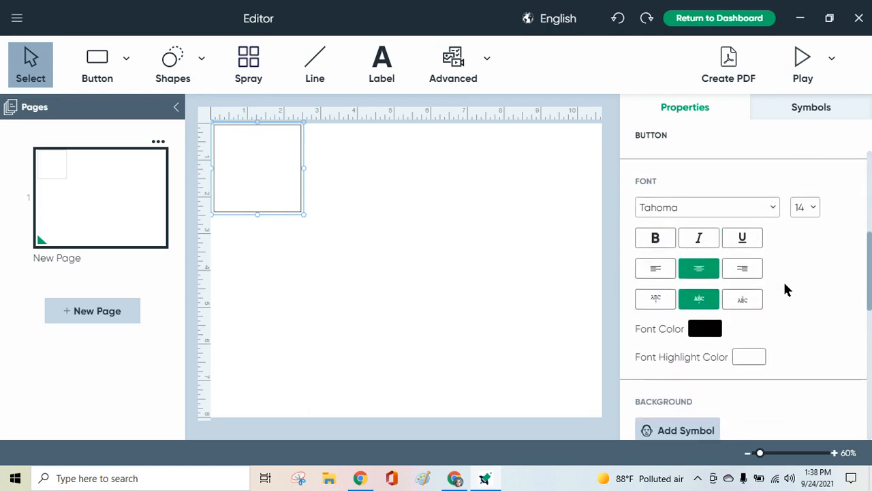
scroll(785, 290, "down", 5)
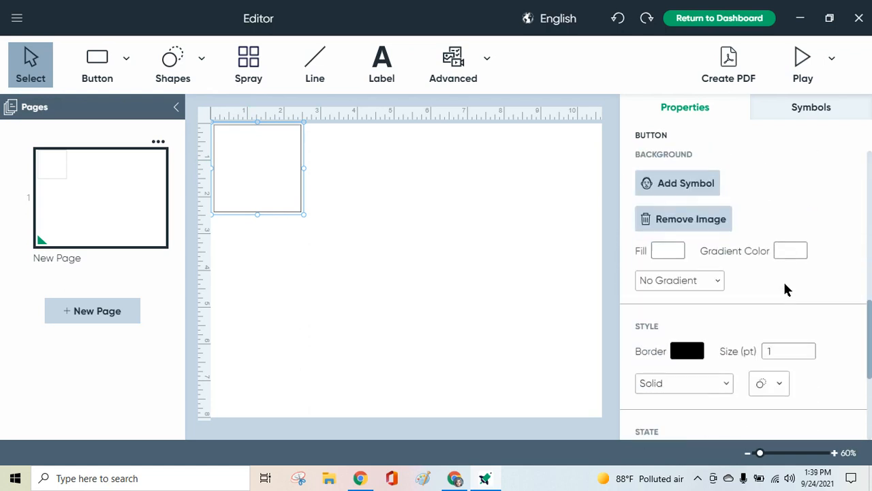
left_click(779, 227)
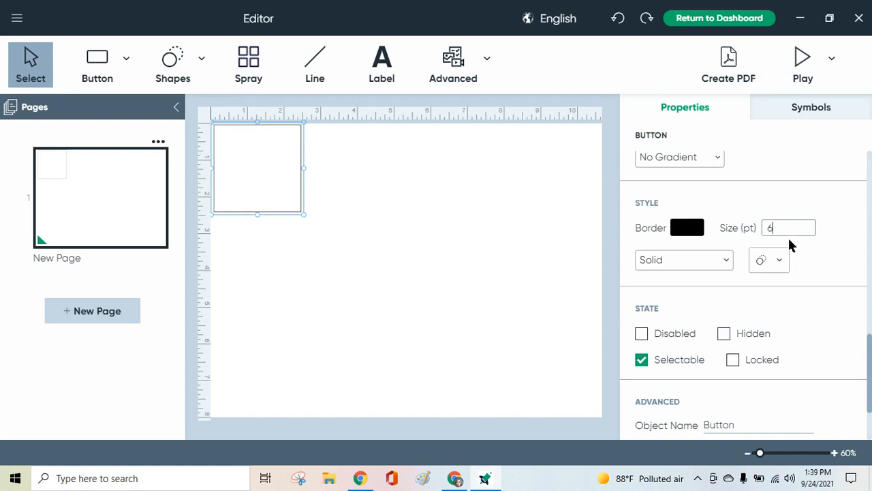
left_click(819, 254)
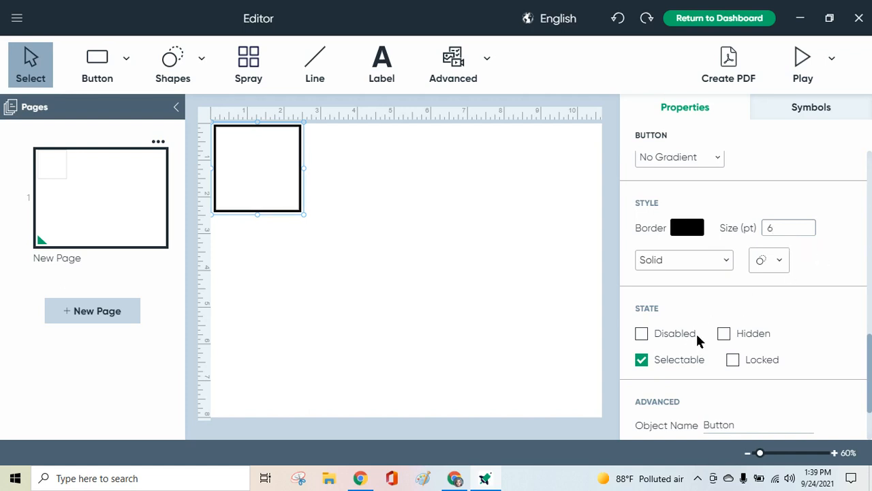
Set the background fill of the blank button to yellow.
scroll(696, 334, "up", 2)
left_click(677, 244)
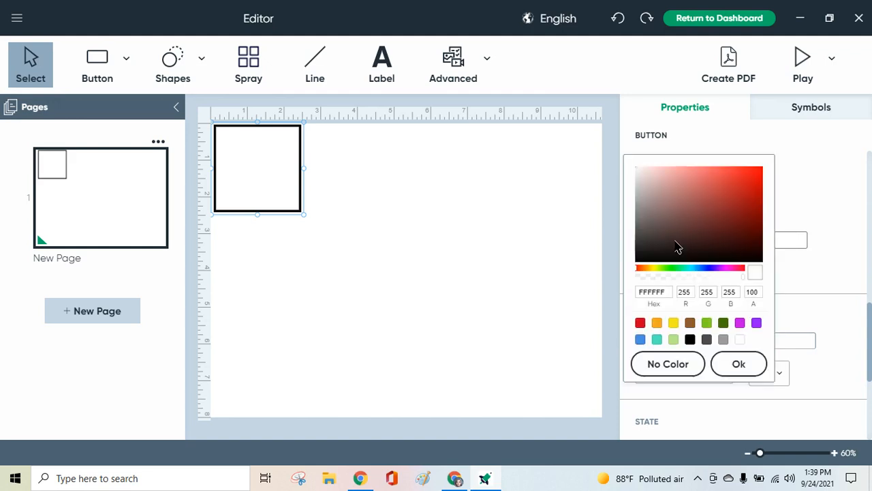
left_click(673, 323)
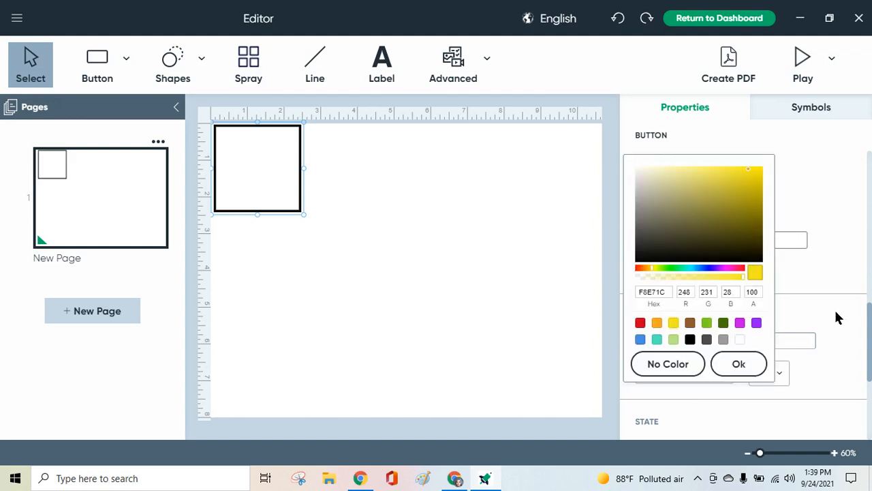
left_click(737, 364)
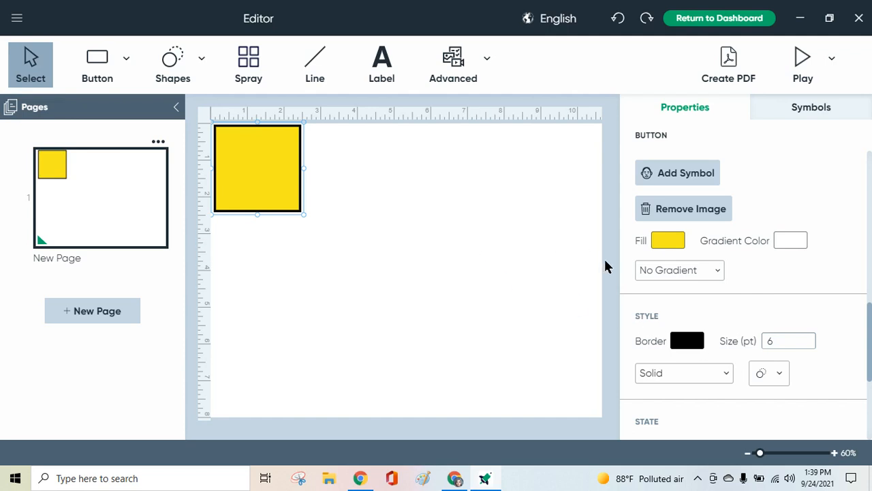
Bring up the Texas symbols and spray the yellow button into a grid of four columns and three rows.
left_click(793, 109)
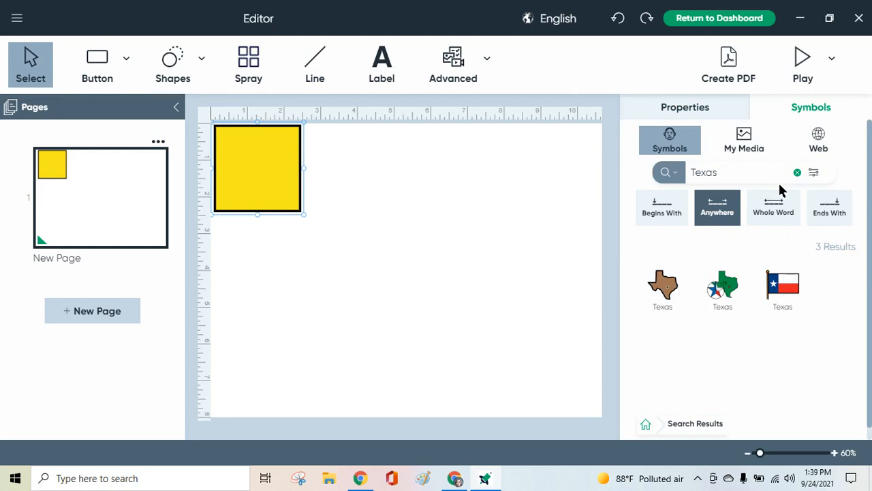
left_click(662, 289)
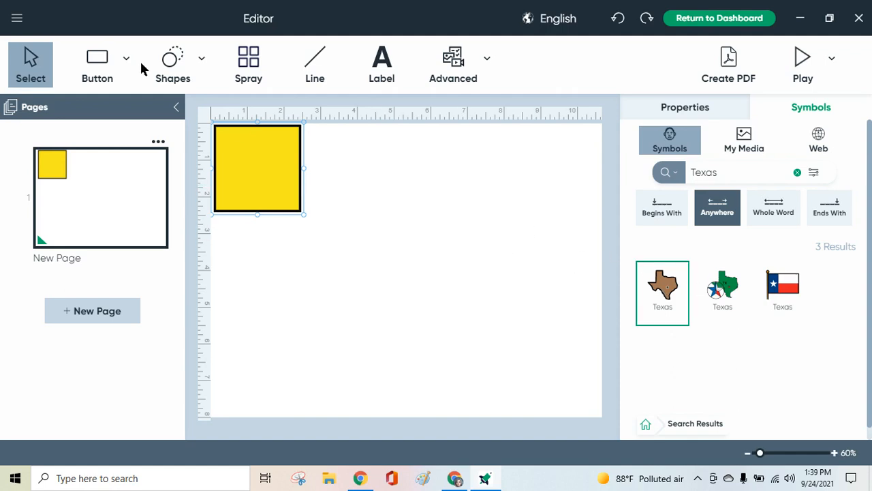
left_click(245, 60)
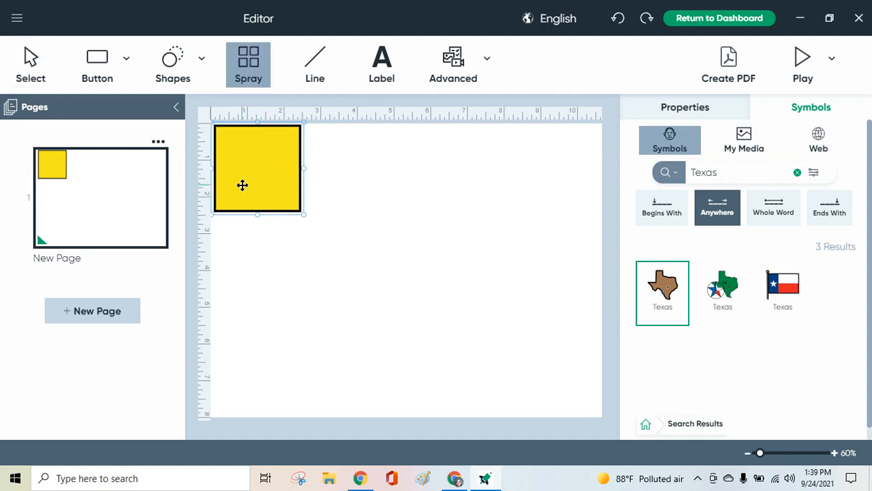
mouse_move(241, 184)
left_mouse_down()
mouse_move(470, 204)
mouse_move(506, 238)
mouse_move(532, 358)
left_mouse_up()
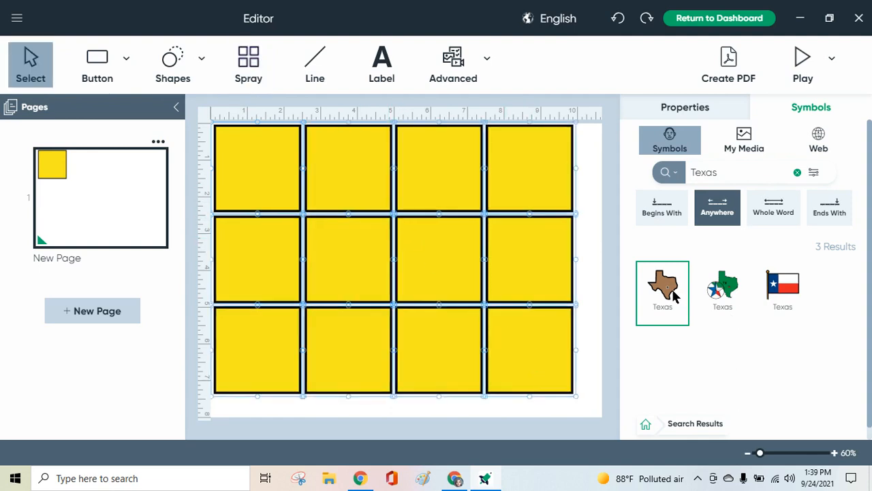
Place the brown Texas map symbol in the first button of the top row and the Texas flag symbol in the second.
left_click_drag(671, 292, 232, 177)
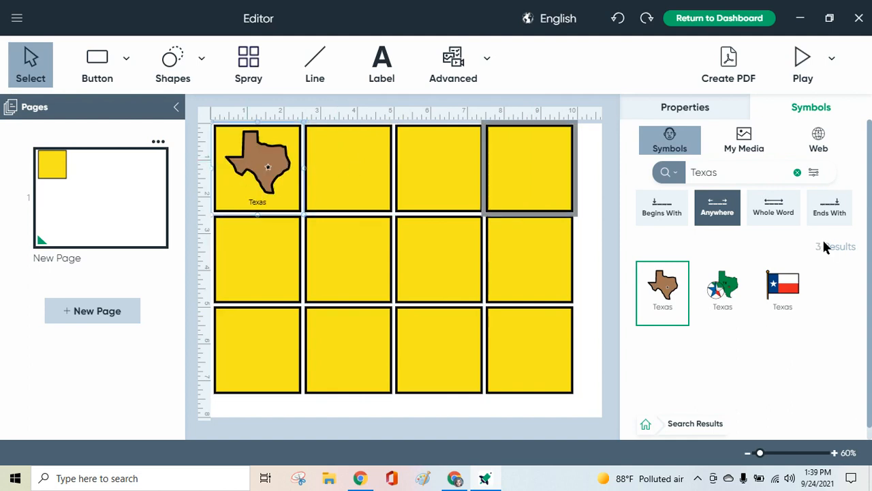
left_click_drag(786, 286, 350, 174)
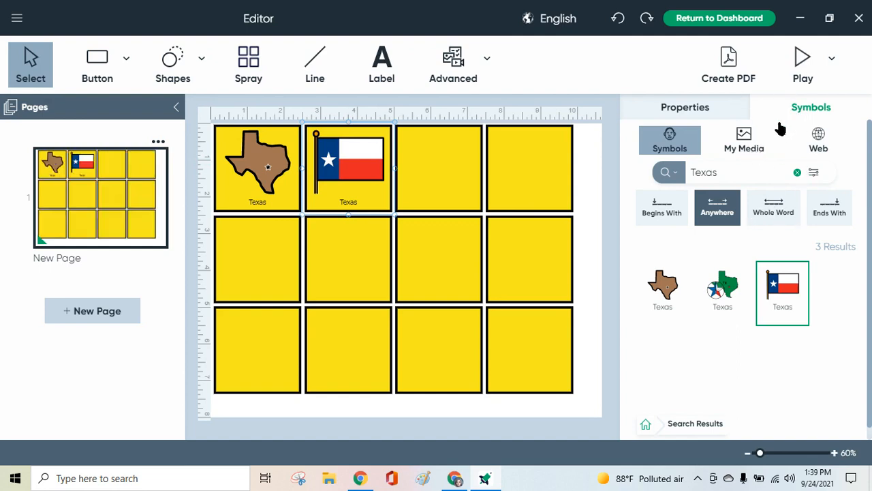
Search the symbol library for "bluebonnet" and look through the web images for the same term.
left_click_drag(726, 172, 625, 187)
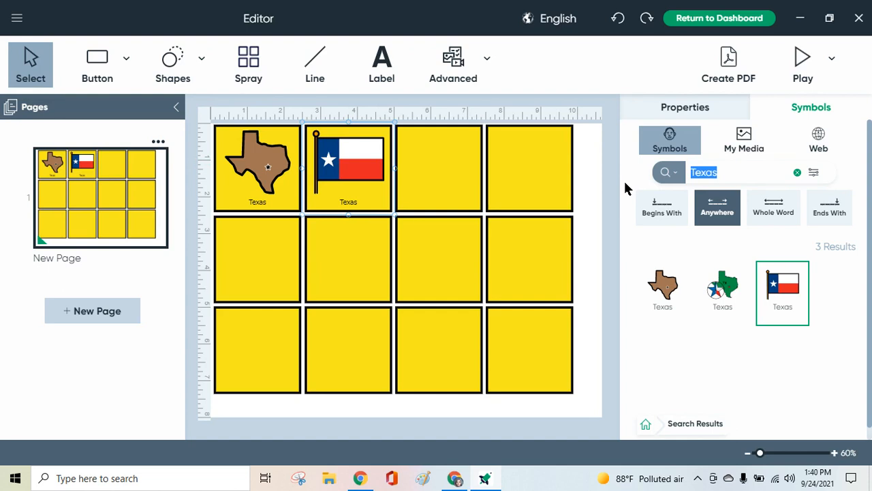
type("blu")
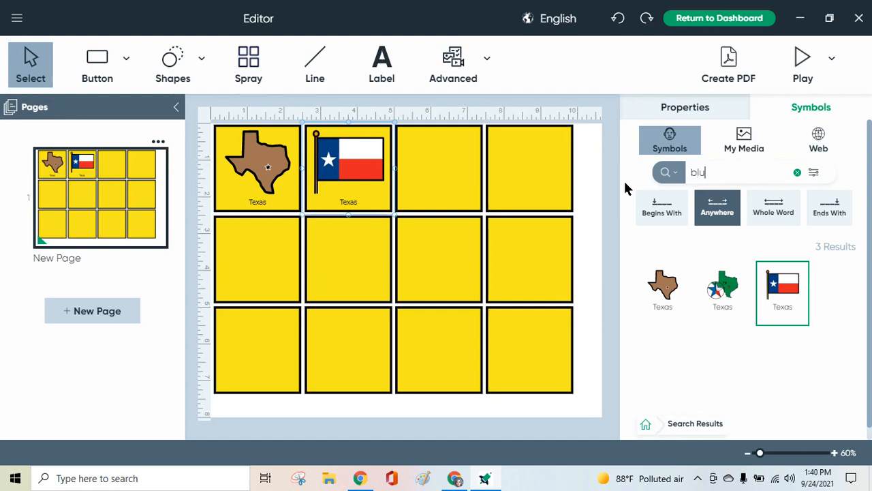
type("ebonnet")
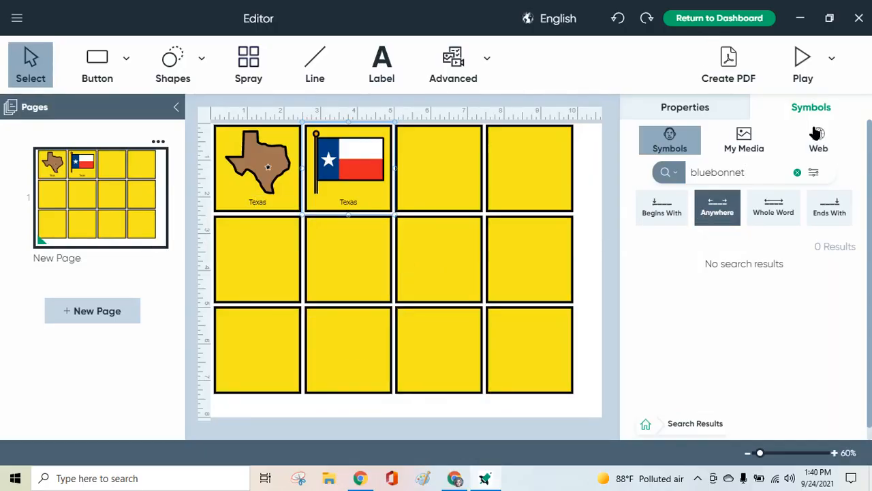
left_click(820, 139)
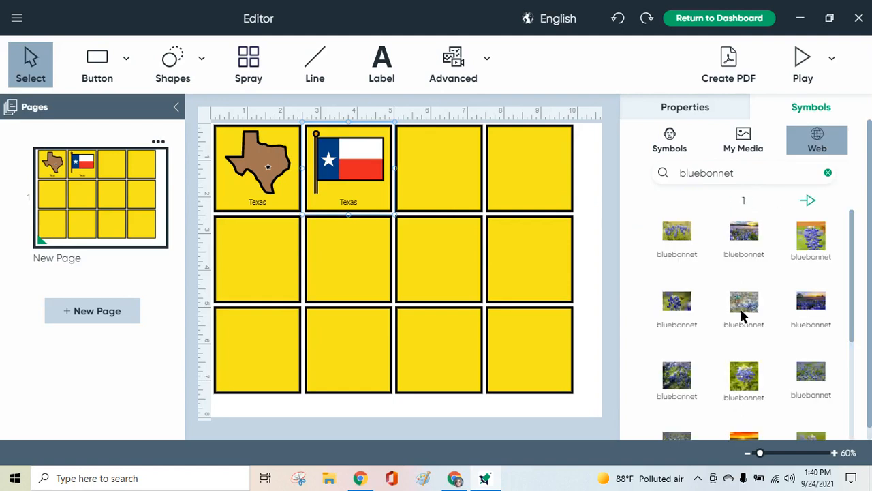
scroll(743, 315, "down", 3)
scroll(743, 317, "up", 3)
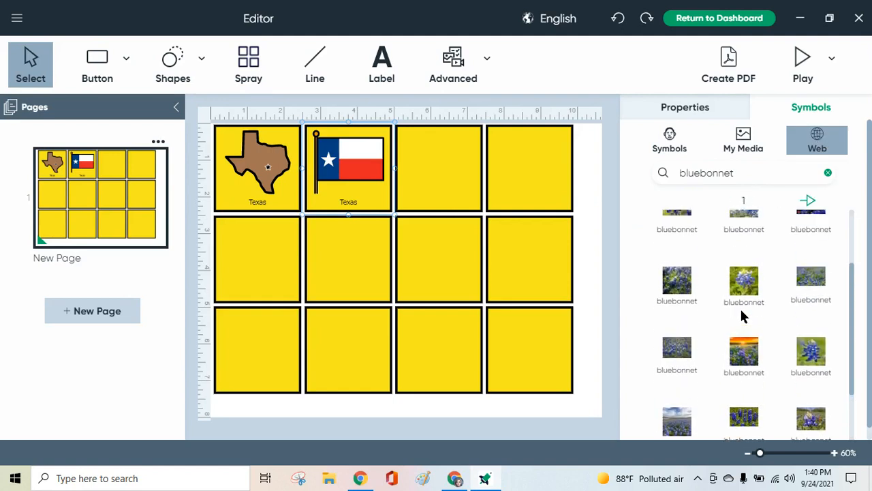
scroll(742, 317, "down", 3)
scroll(742, 316, "up", 5)
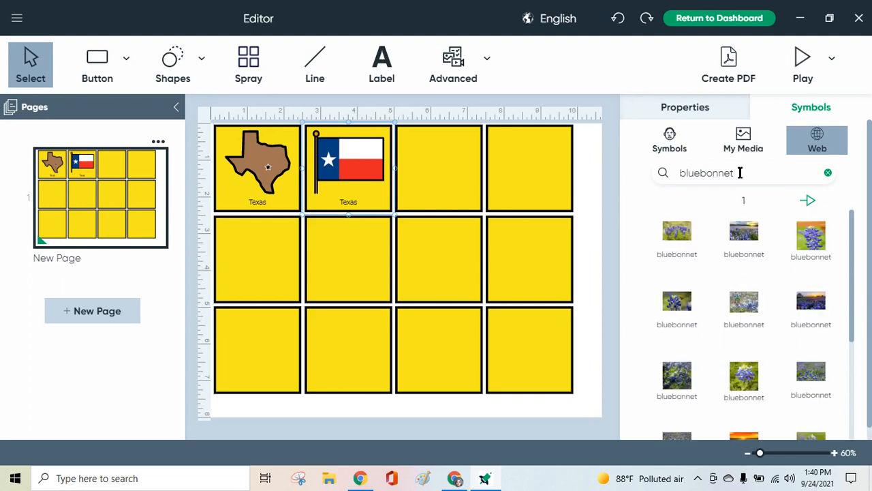
Search the web images for "bluebonnet line drawing" and place the first drawing in the third button of the top row.
type("e drawing")
key("Return")
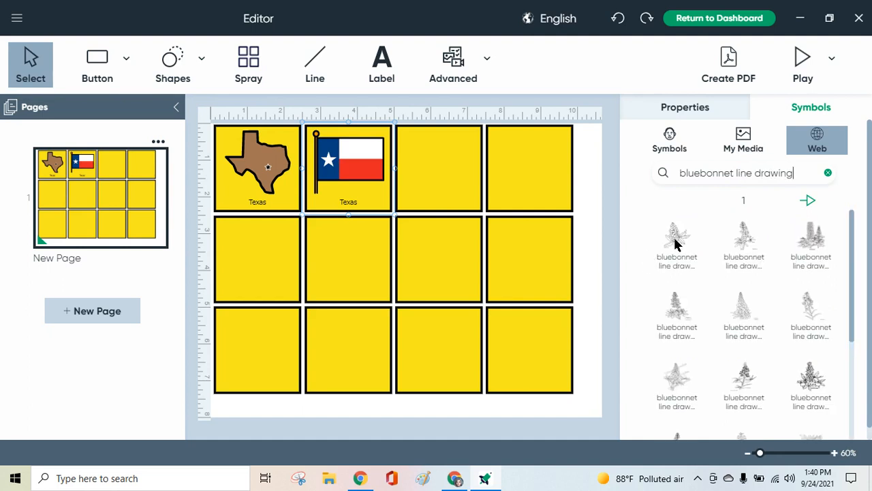
mouse_move(677, 236)
left_mouse_down()
mouse_move(423, 153)
mouse_move(429, 156)
left_mouse_up()
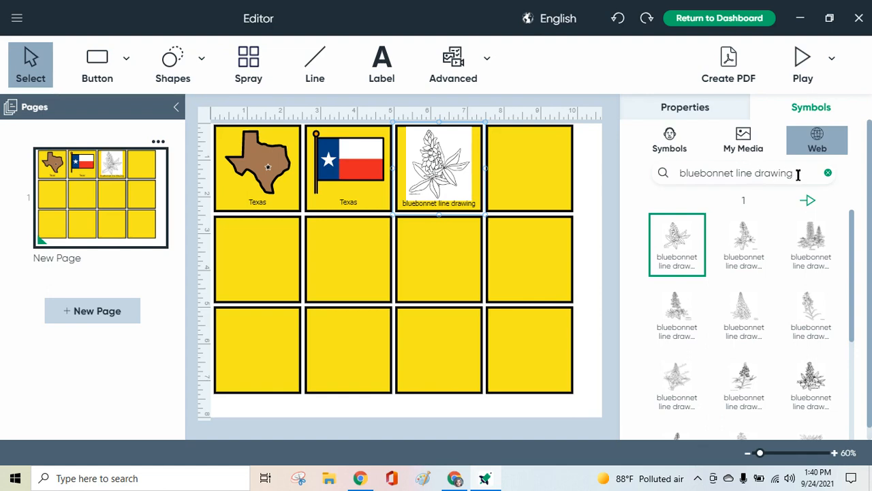
Search the web images for "roadrunner" and look through the pictures.
left_click_drag(799, 175, 647, 185)
type("ro")
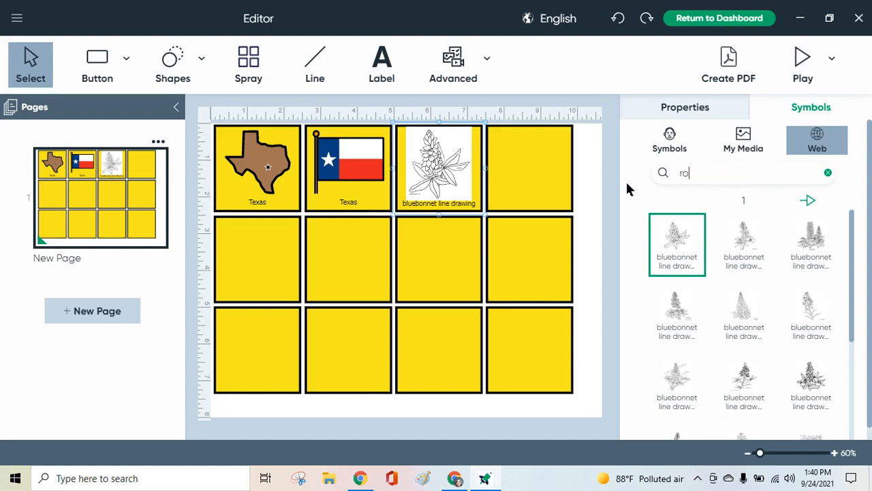
type("adrunner")
key("Return")
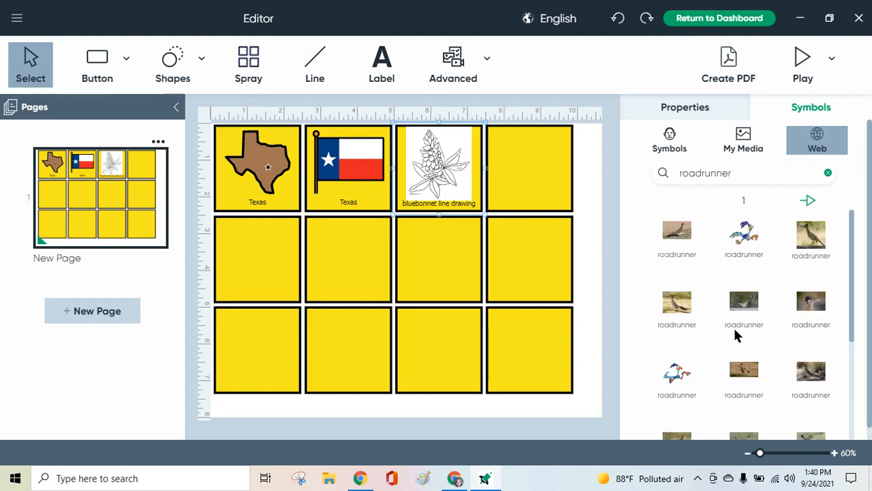
scroll(735, 330, "down", 3)
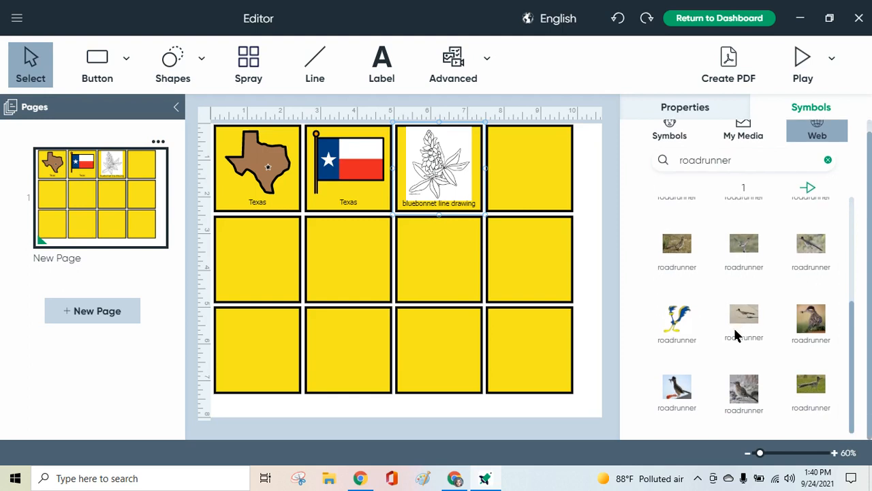
scroll(735, 330, "up", 3)
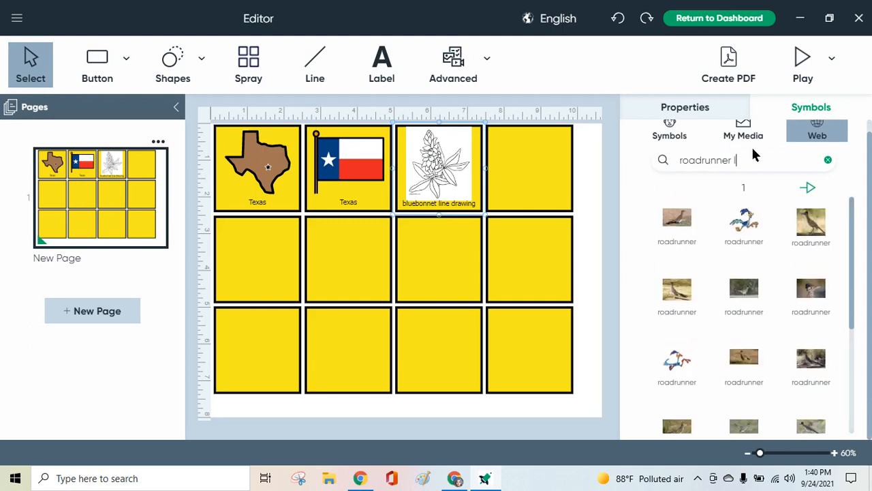
Refine the web image search to "roadrunner line drawing" and place a roadrunner drawing in the fourth button of the top row.
type("e drawing")
key("Return")
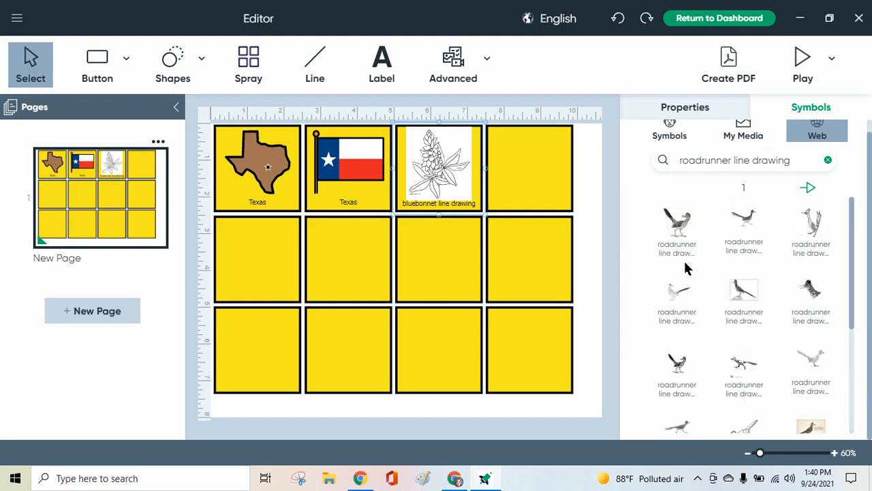
mouse_move(674, 294)
left_mouse_down()
mouse_move(552, 194)
mouse_move(525, 154)
mouse_move(529, 162)
left_mouse_up()
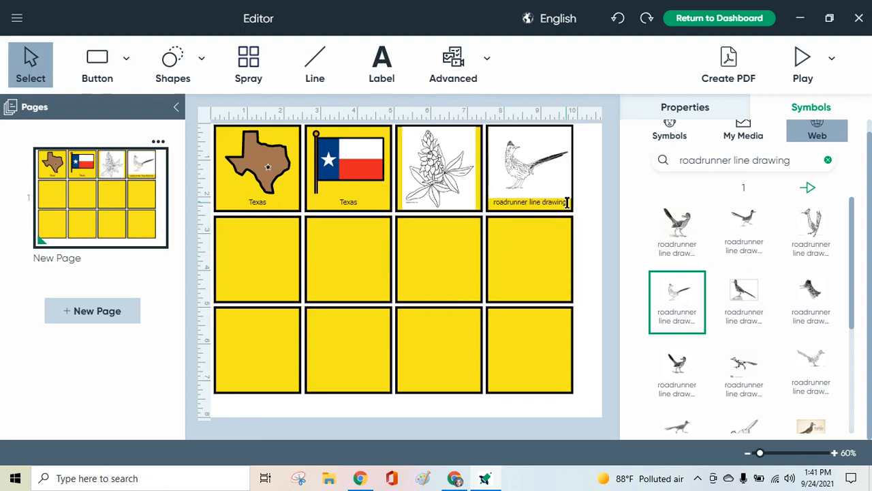
Shorten the caption under the roadrunner drawing to "roadrunner" and select the bluebonnet button.
key("BackSpace")
key("BackSpace")
key("BackSpace")
key("BackSpace")
key("BackSpace")
key("BackSpace")
key("BackSpace")
key("BackSpace")
key("BackSpace")
key("BackSpace")
key("BackSpace")
key("BackSpace")
key("BackSpace")
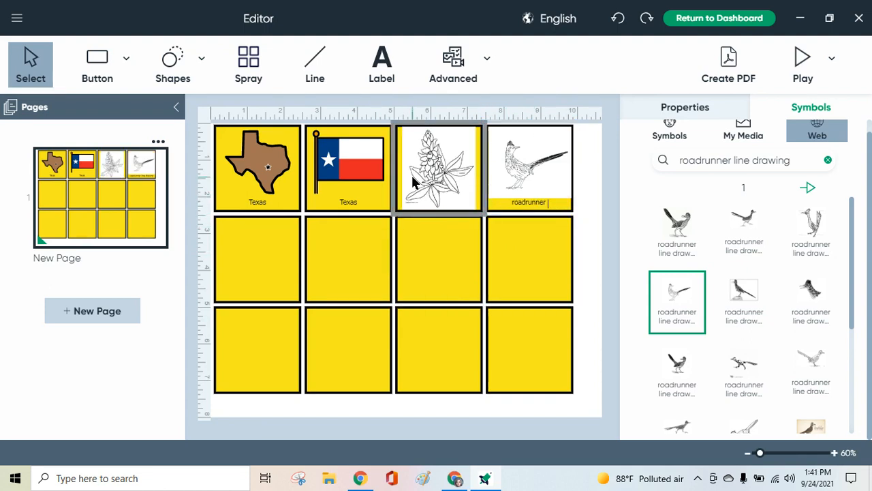
left_click(442, 207)
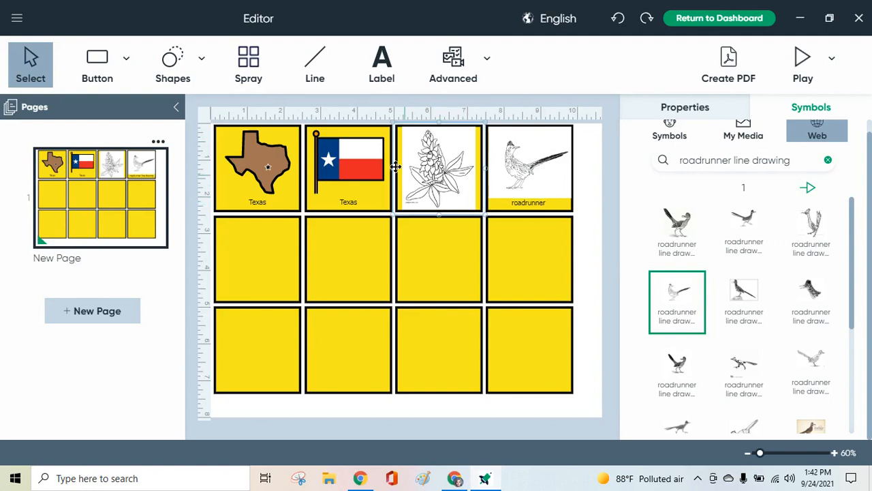
Add a text label reading "Bluebonnet" near the bottom of the bluebonnet drawing in the third button of the top row.
left_click(382, 72)
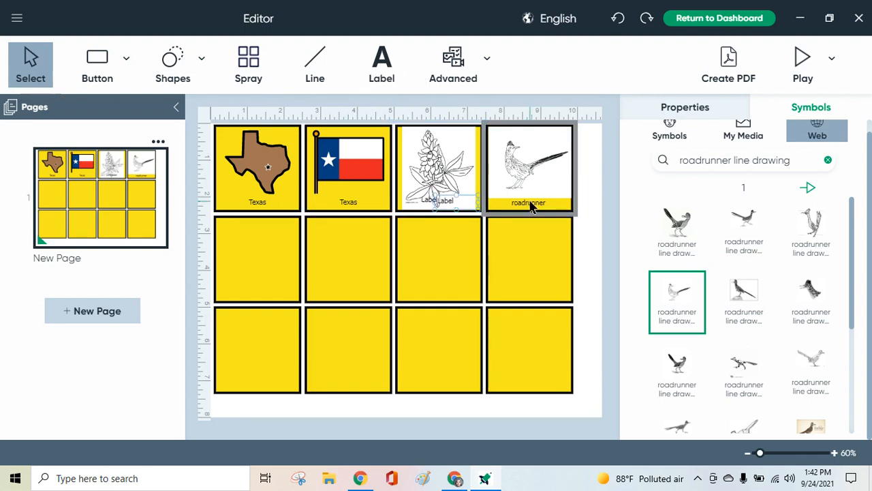
left_click(436, 203)
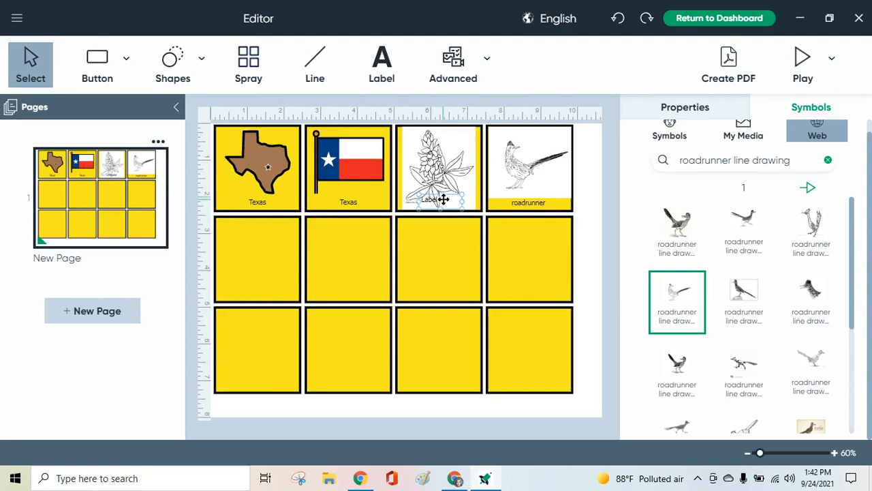
left_click_drag(441, 199, 411, 201)
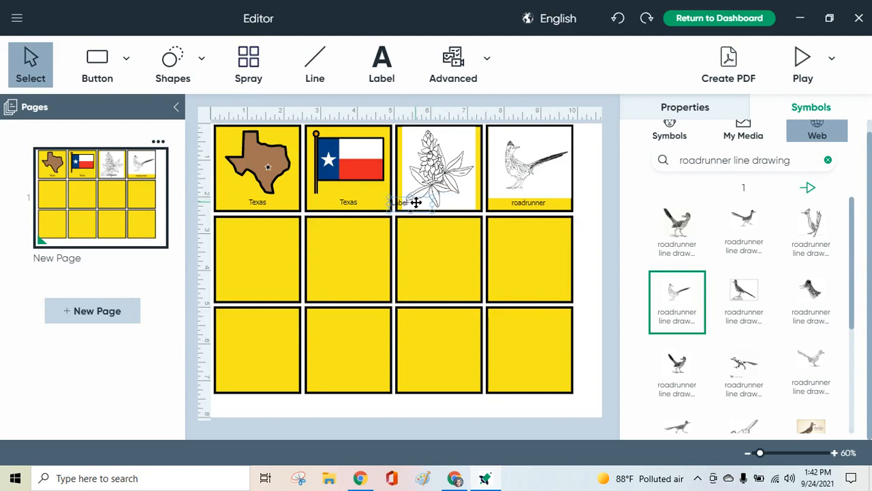
double_click(416, 203)
type("Blu")
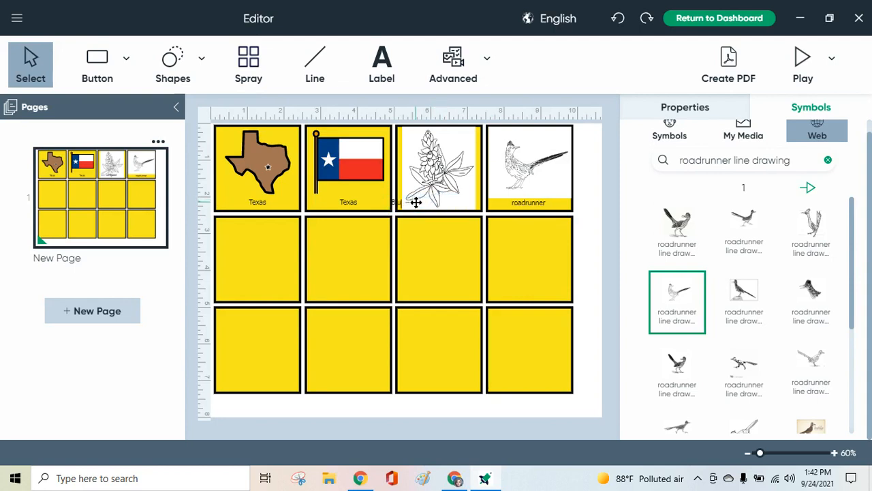
type("ebonnet")
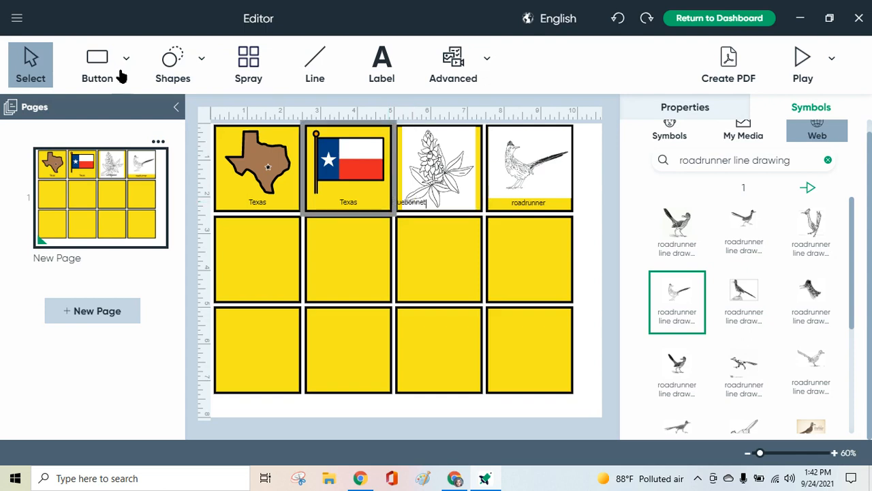
Move the Bluebonnet label so it sits centred at the bottom of the bluebonnet button.
left_click(427, 201)
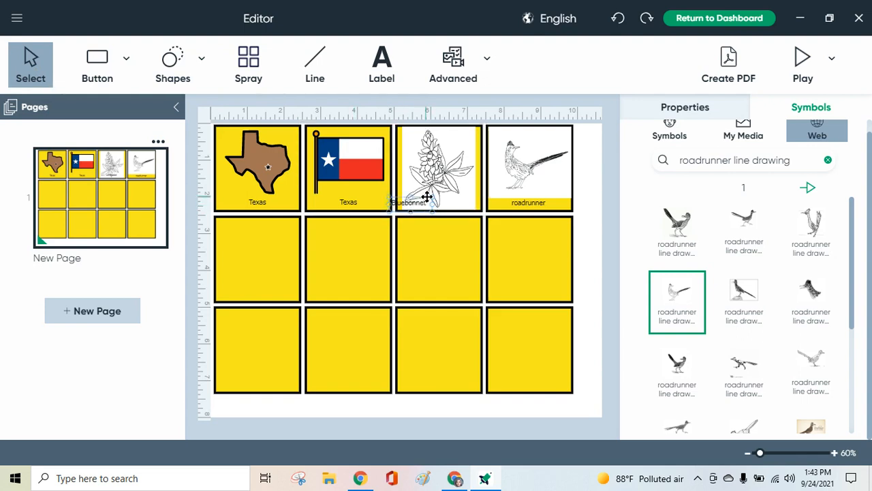
left_click_drag(426, 197, 453, 194)
left_click(466, 136)
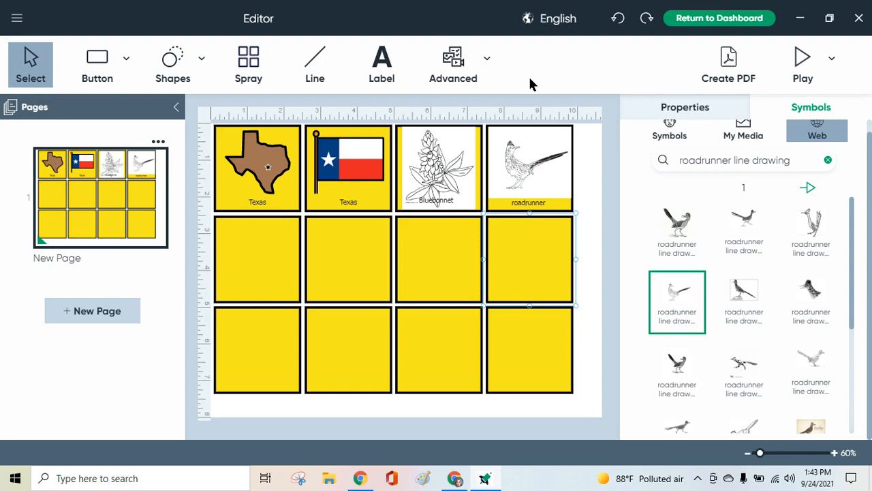
Start creating a PDF of the board and save the activity as "Texas" in the boardmaker-license-user folder.
left_click(18, 19)
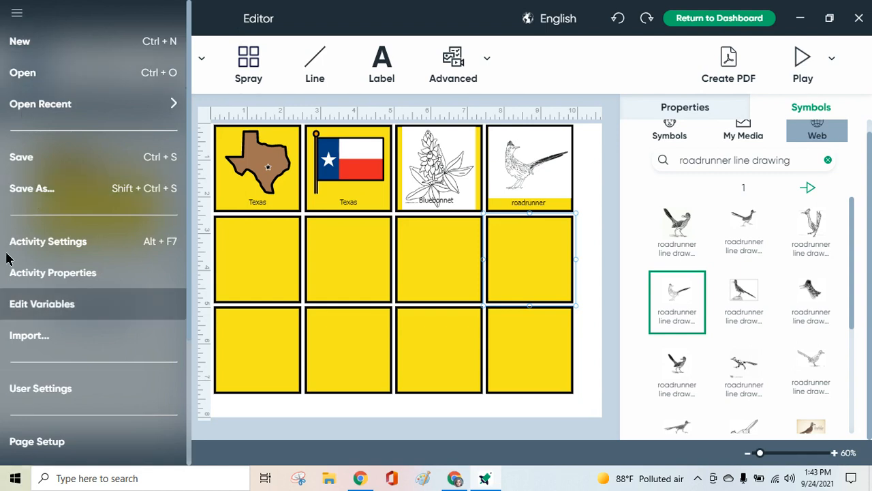
left_click(733, 60)
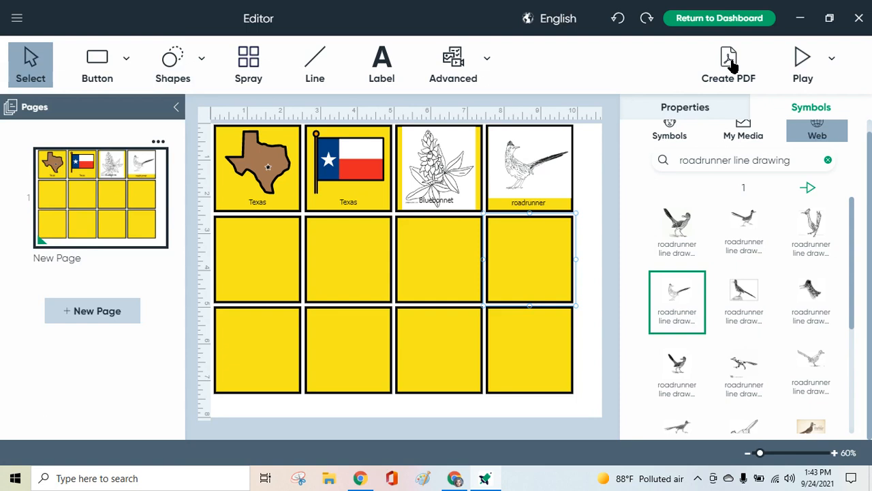
left_click(733, 65)
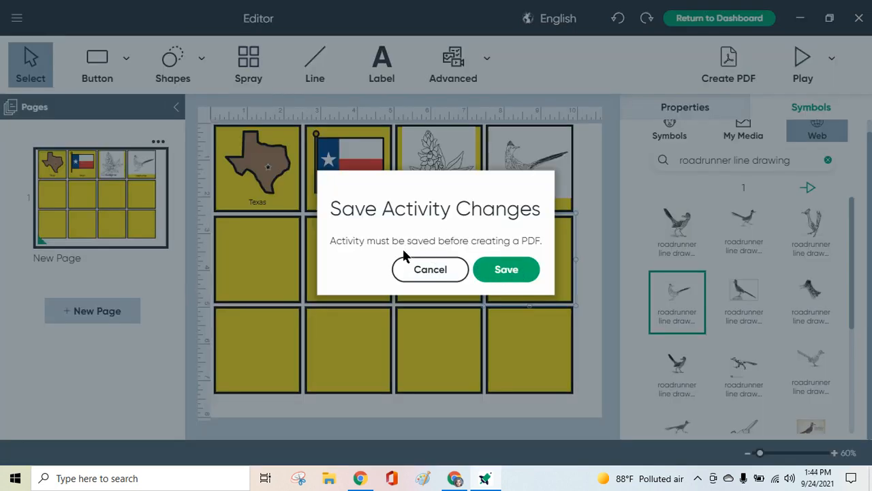
left_click(507, 272)
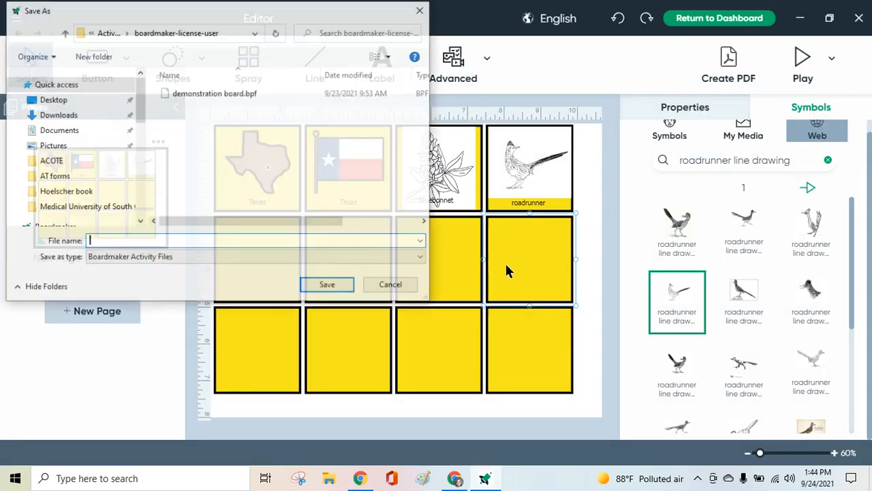
type("Texas")
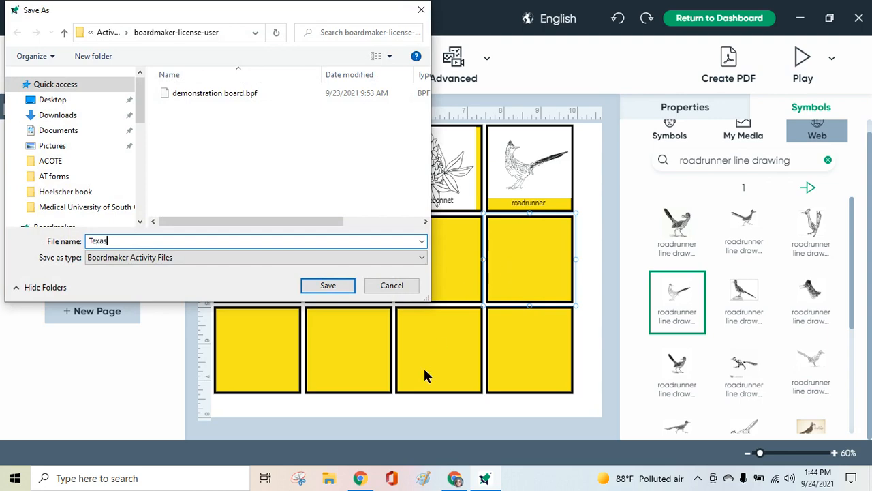
left_click(326, 287)
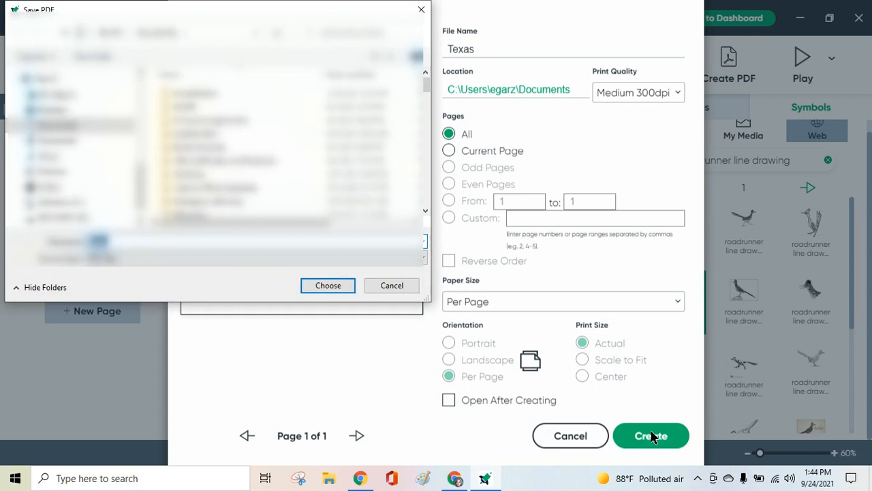
Create the Texas PDF of all pages in the boaradmaker folder inside Documents.
left_click(217, 136)
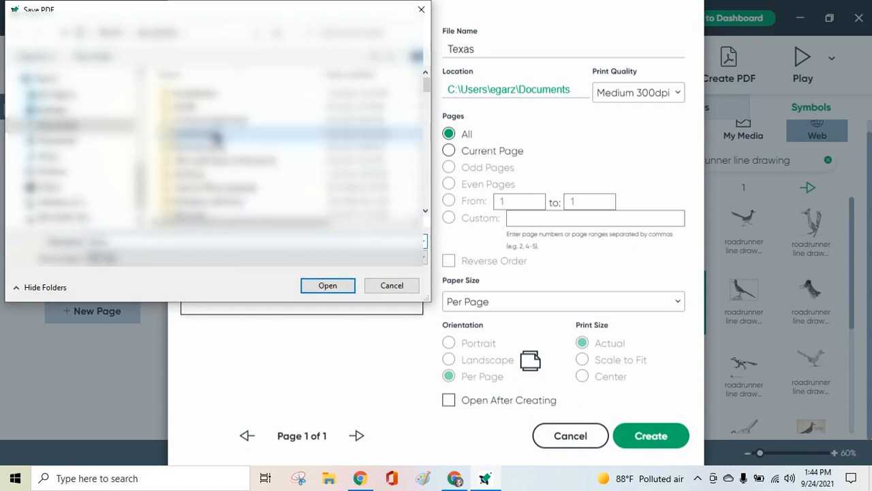
double_click(216, 136)
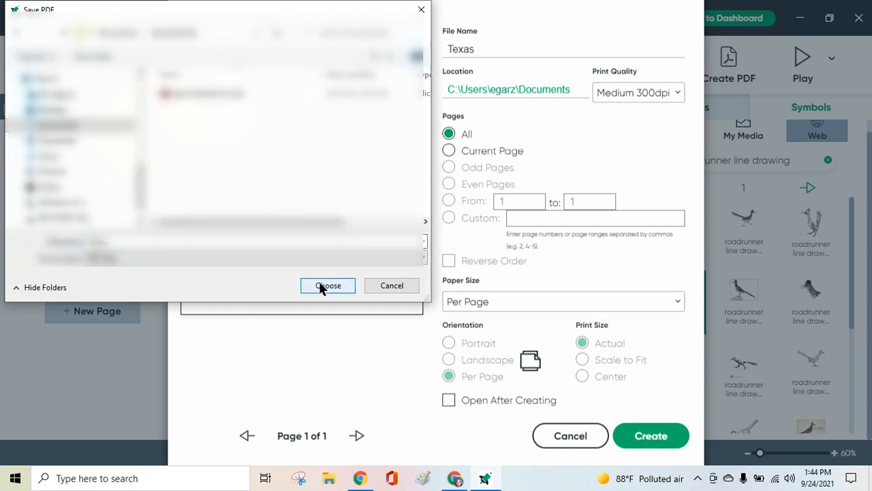
left_click(326, 285)
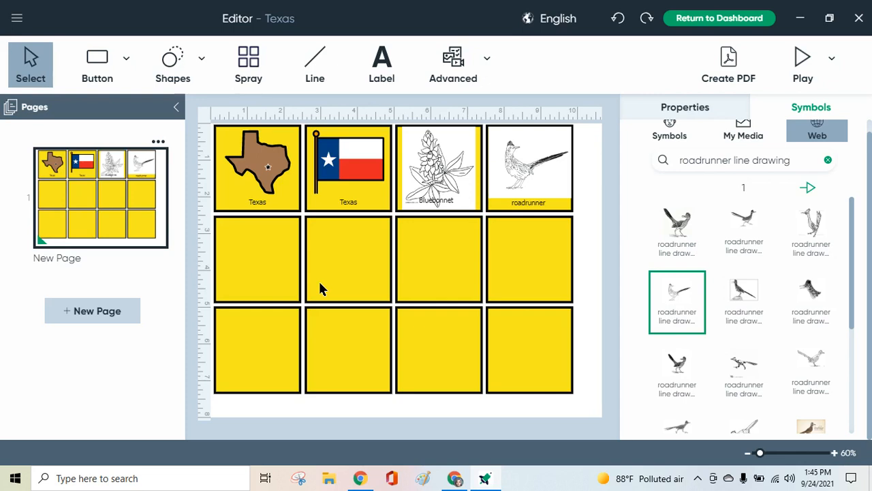
Switch to File Explorer and open the Texas PDF from the boaradmaker folder in Documents.
left_click(329, 478)
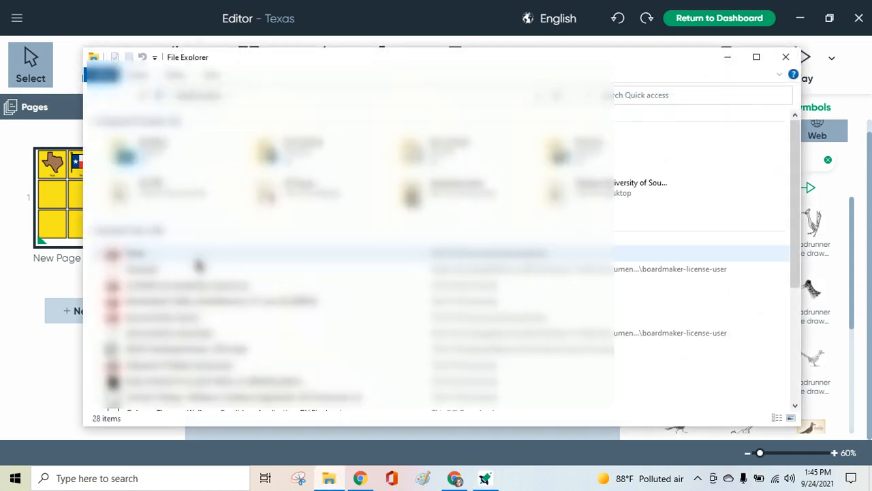
left_click(143, 271)
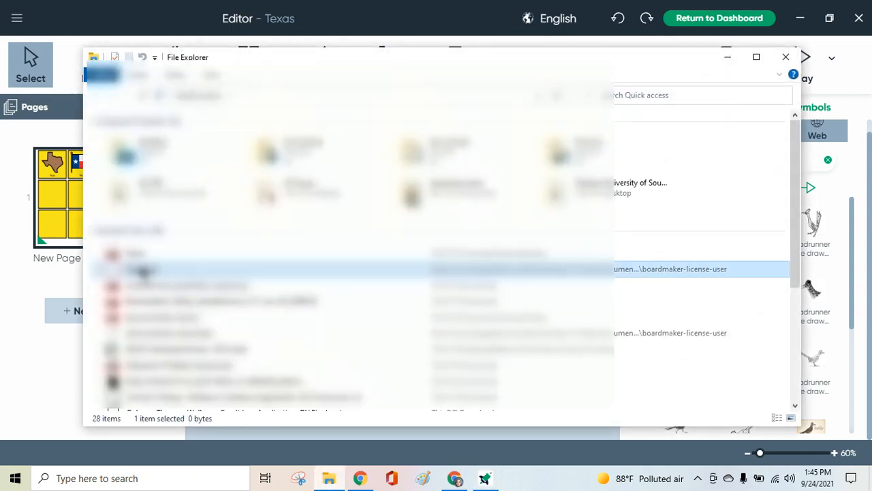
double_click(143, 270)
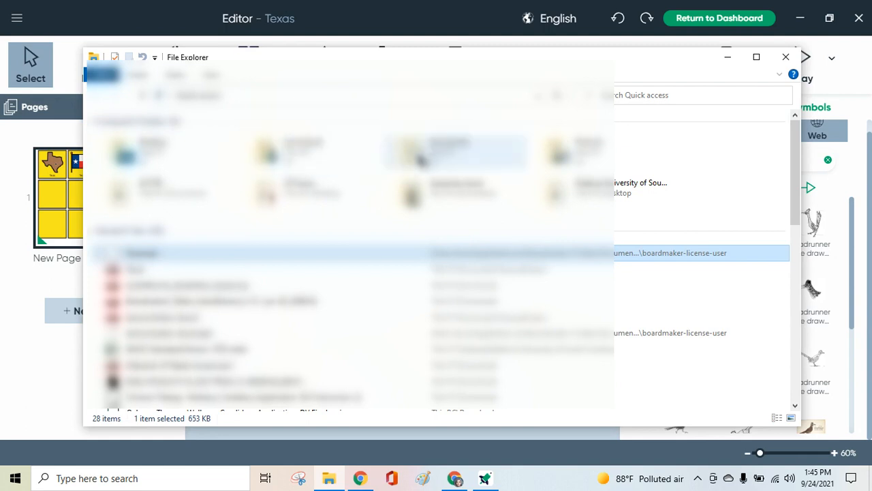
double_click(426, 148)
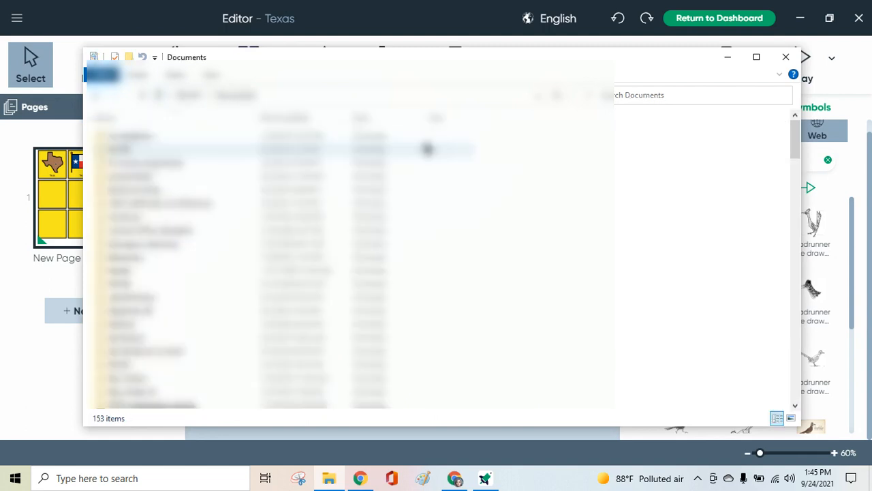
double_click(132, 179)
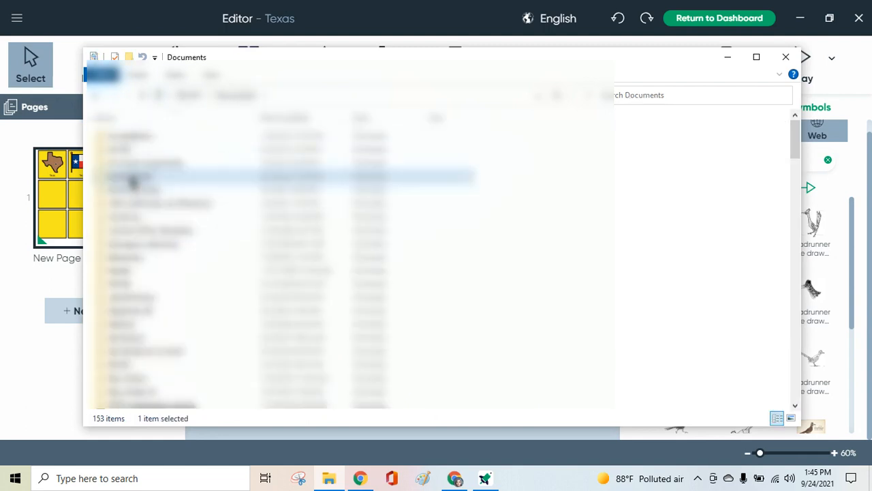
double_click(117, 151)
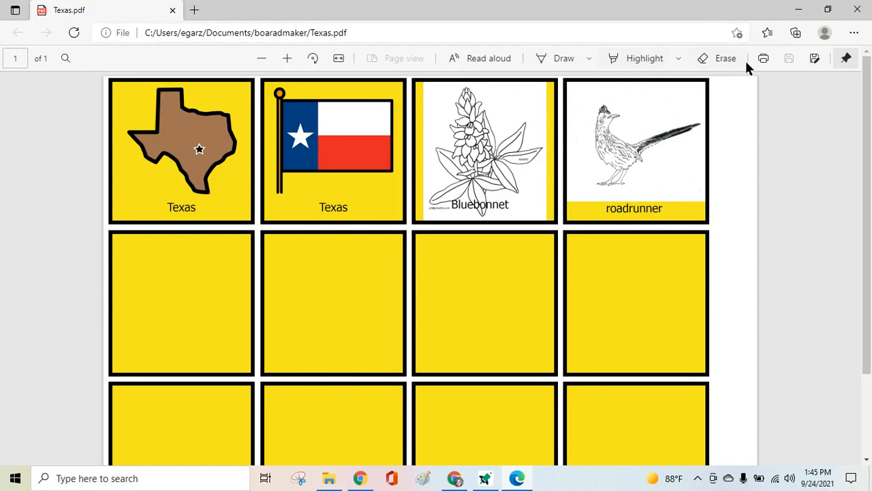
Review the print settings and available printers for the Texas PDF, and close the PDF and the file window without printing.
left_click(763, 60)
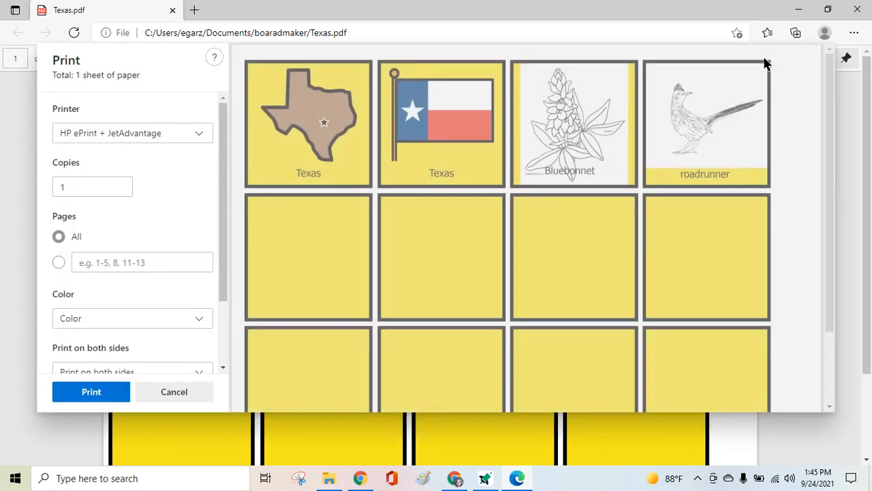
left_click(193, 133)
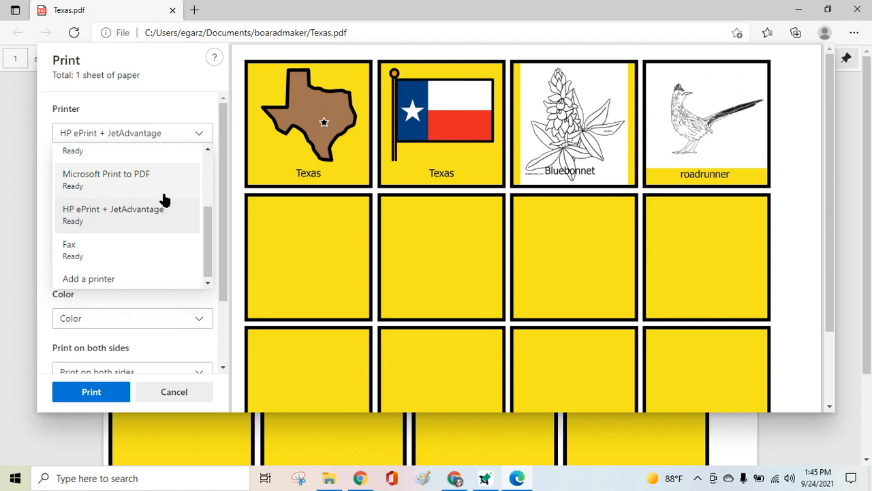
left_click_drag(206, 220, 208, 150)
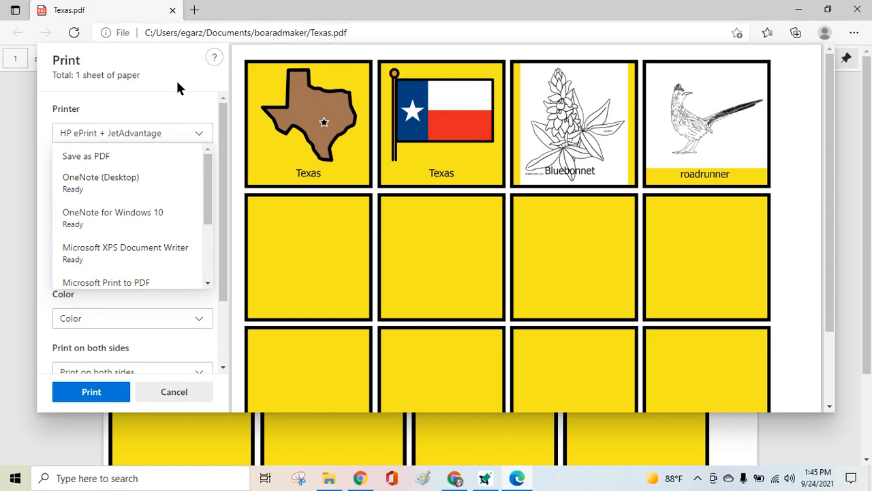
left_click(175, 11)
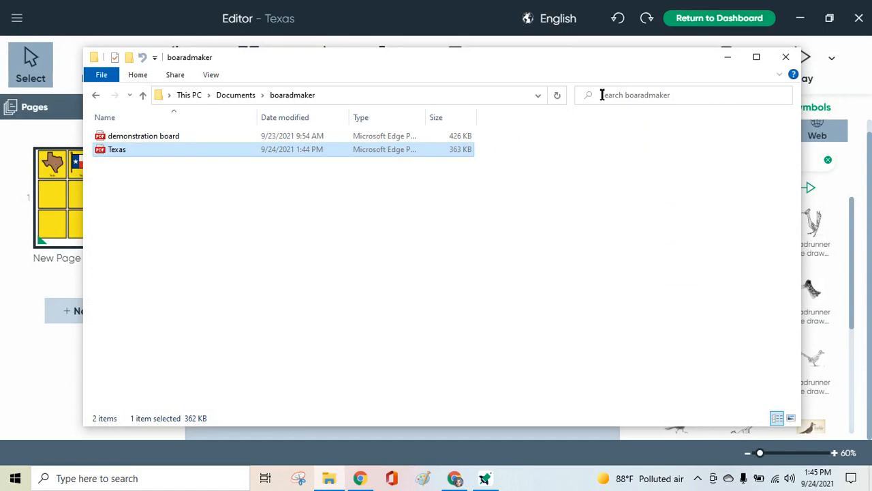
left_click(787, 60)
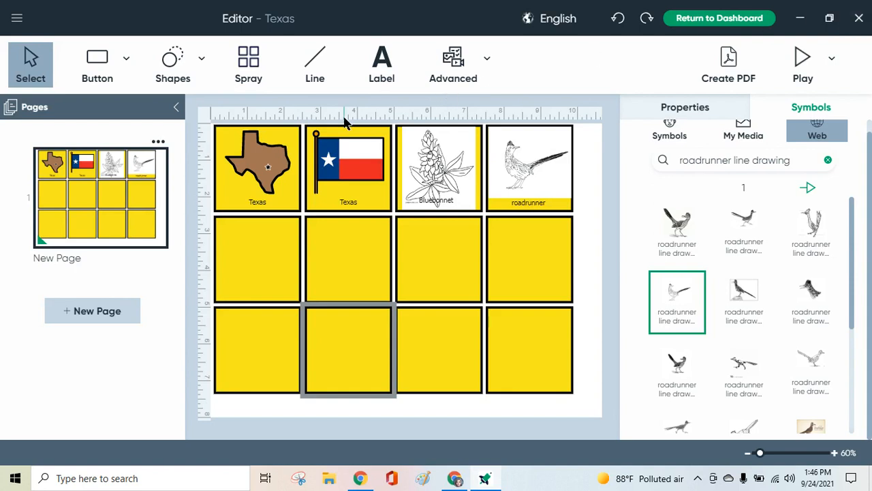
Open the import dialog, look through the folders where Boardmaker files could be stored, and close it without importing.
left_click(17, 21)
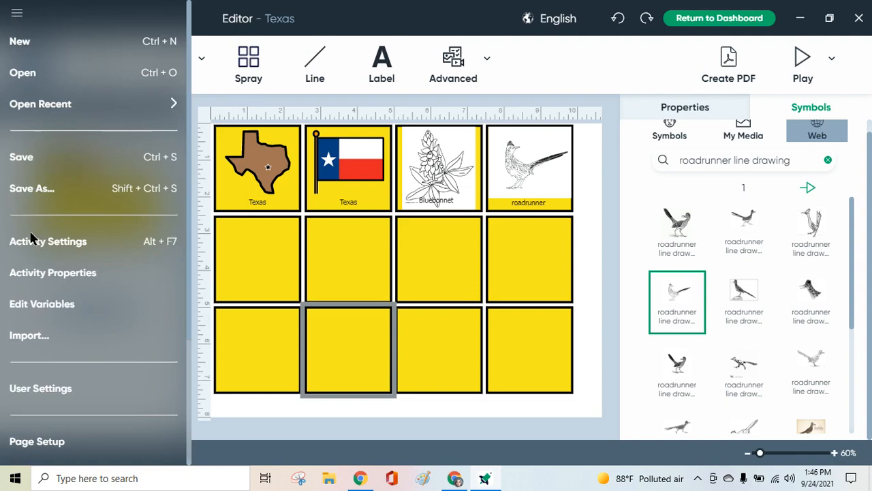
left_click(29, 335)
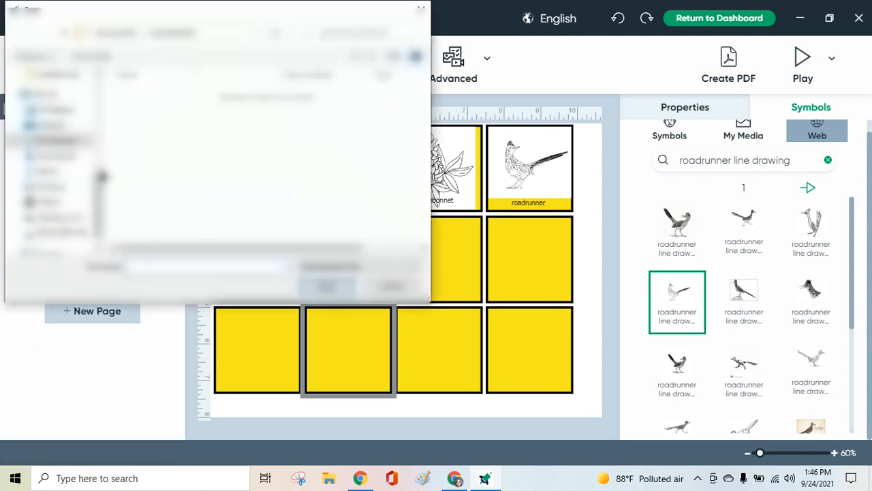
left_click_drag(98, 188, 100, 109)
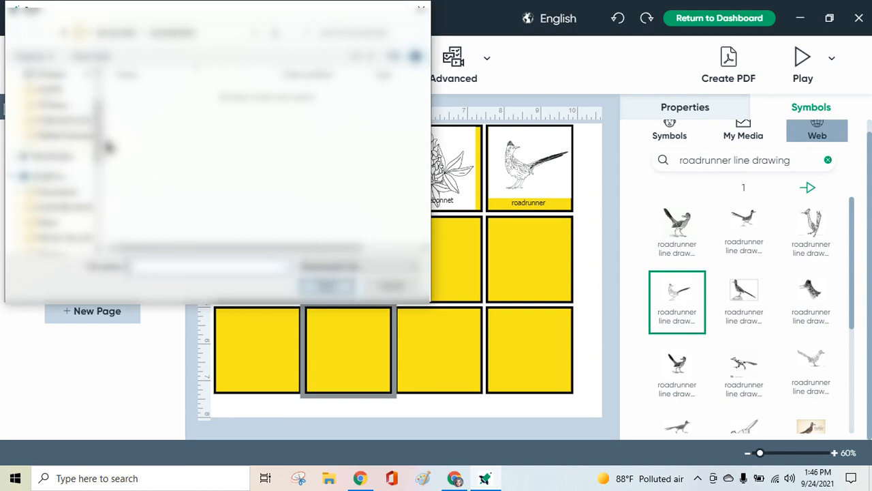
left_click_drag(97, 136, 117, 217)
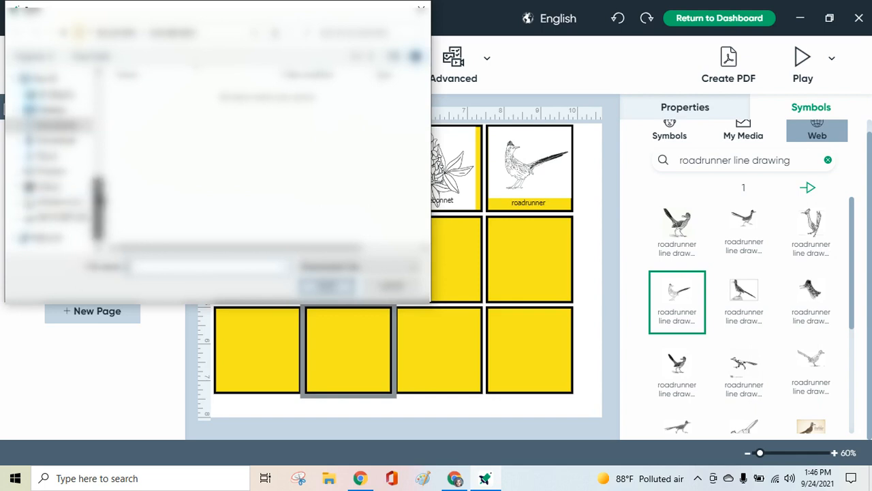
scroll(51, 164, "up", 5)
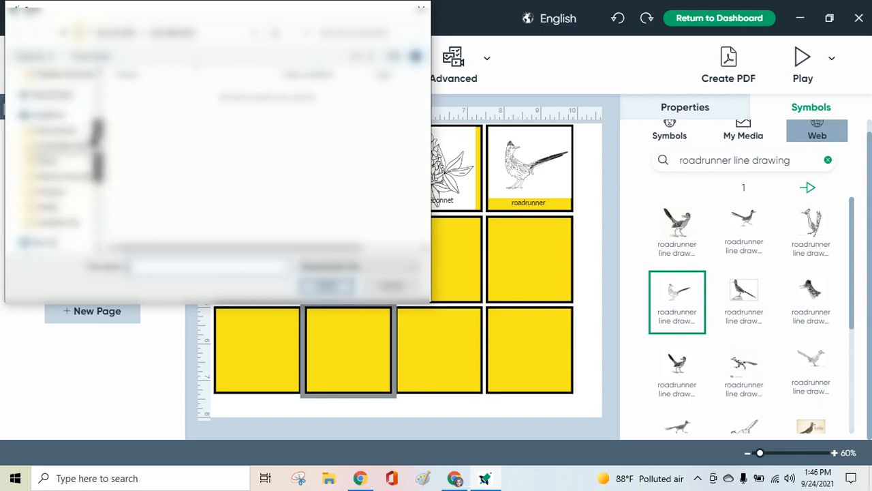
scroll(52, 164, "up", 5)
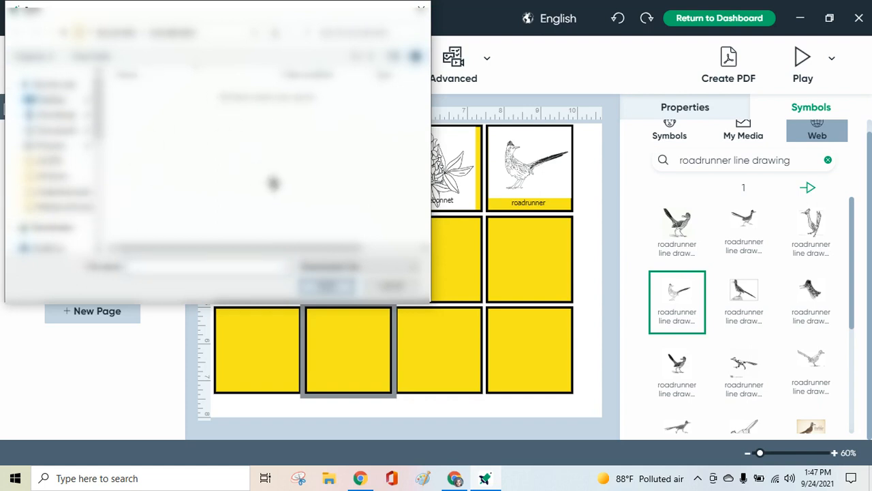
left_click(422, 10)
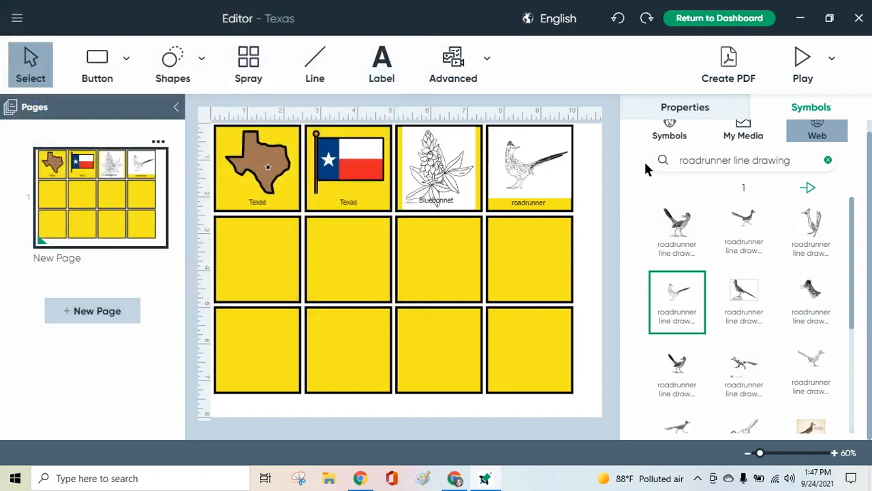